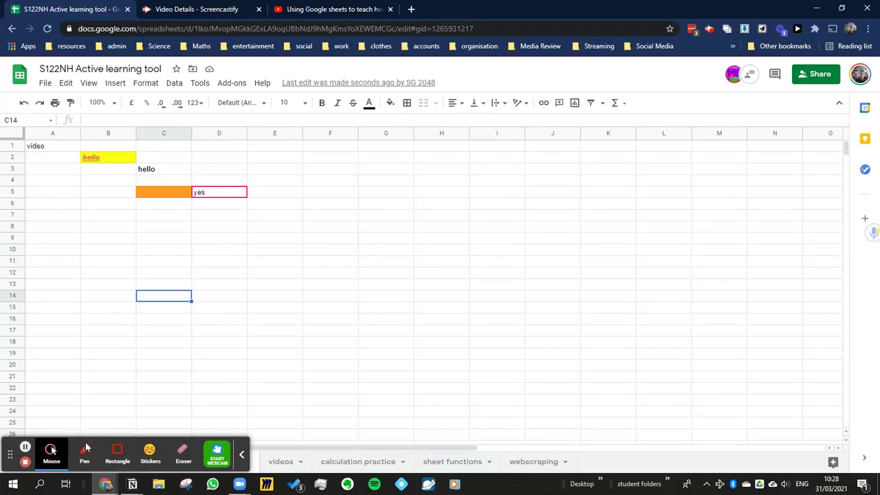
left_click(243, 458)
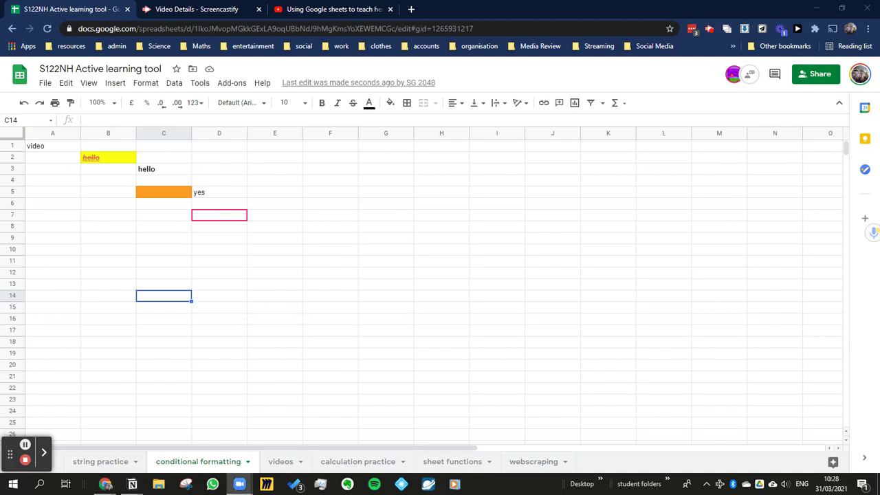
left_click(167, 238)
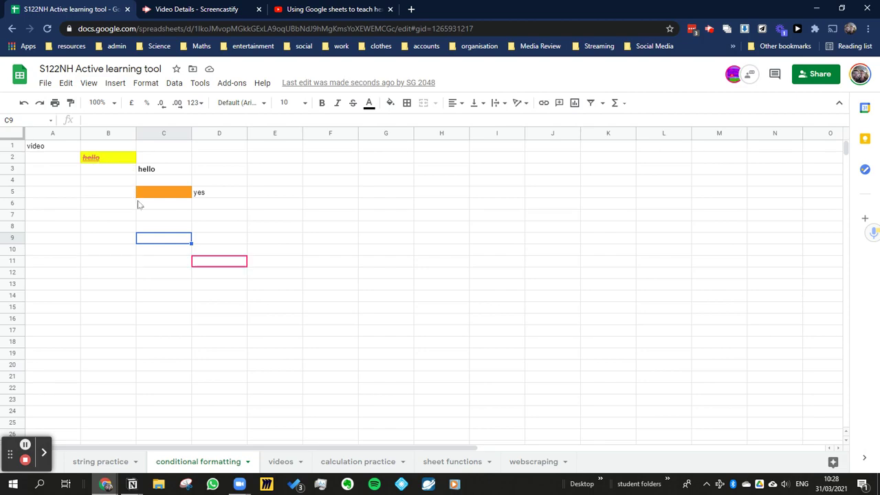
left_click(159, 217)
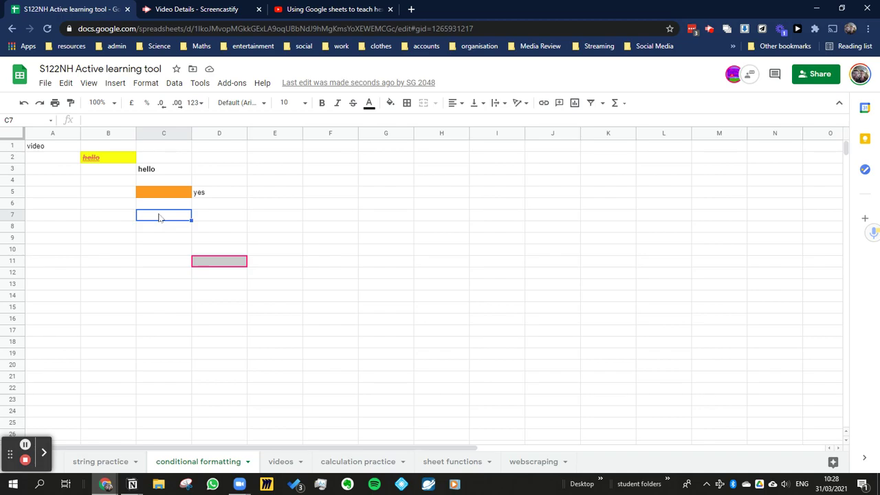
Enter "no" in cell D6, directly below the "yes" cell
left_click(212, 208)
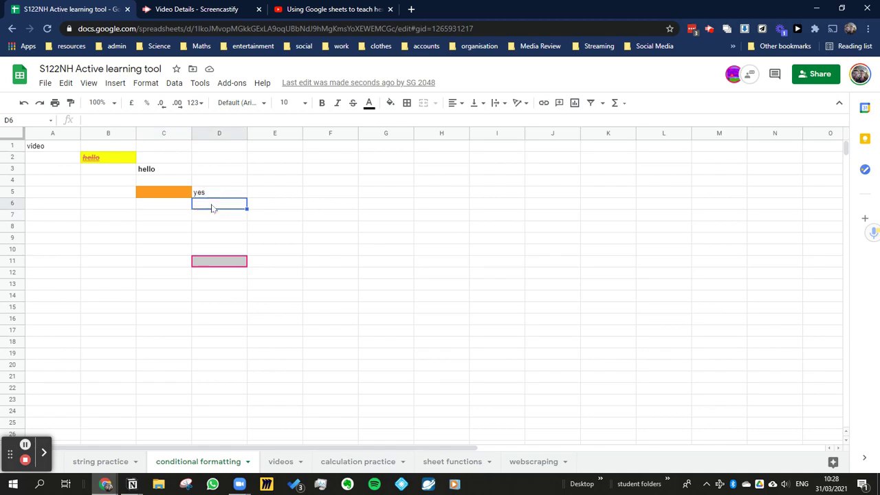
type("no")
Switch the screen recorder's mouse style to Classic and collapse its controls again
left_click(44, 452)
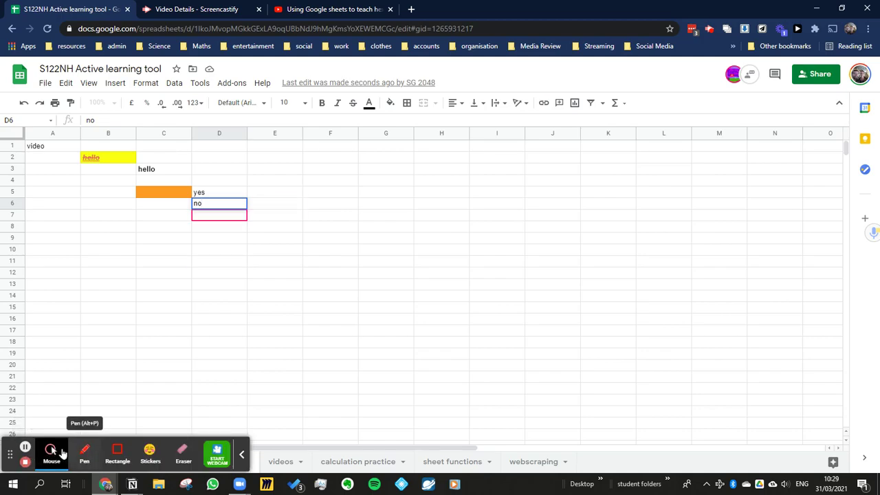
left_click(55, 451)
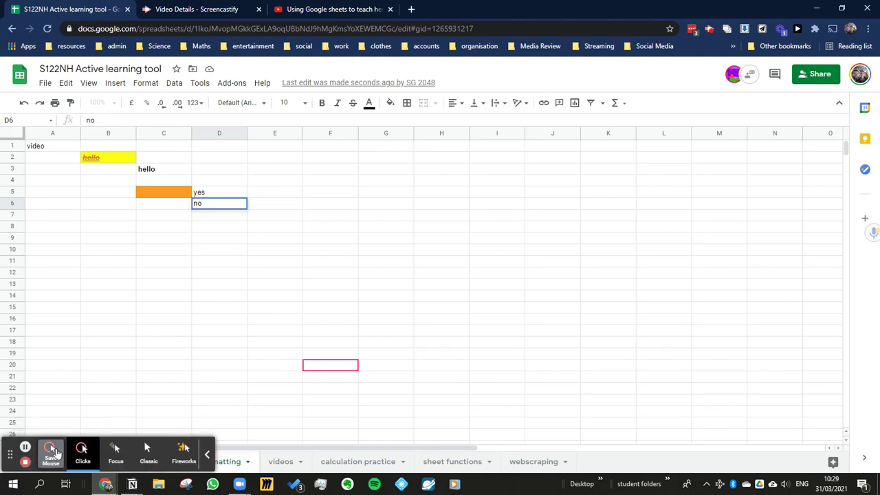
left_click(148, 454)
left_click(186, 309)
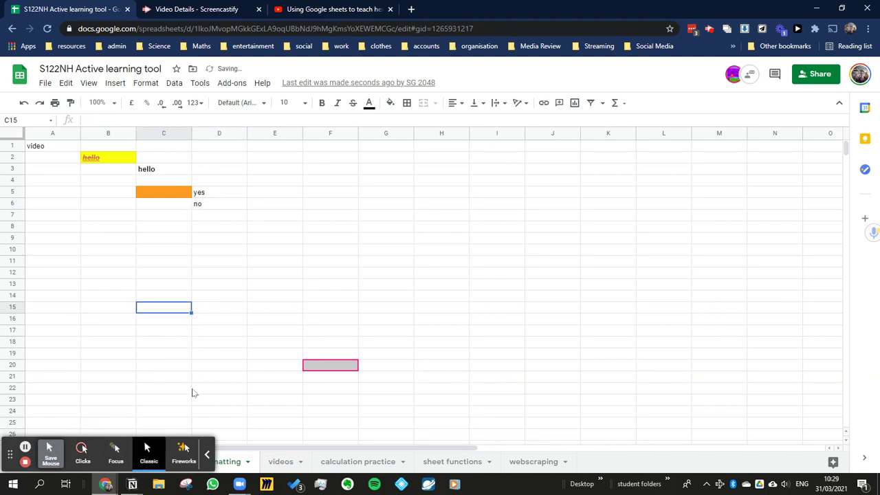
left_click(208, 451)
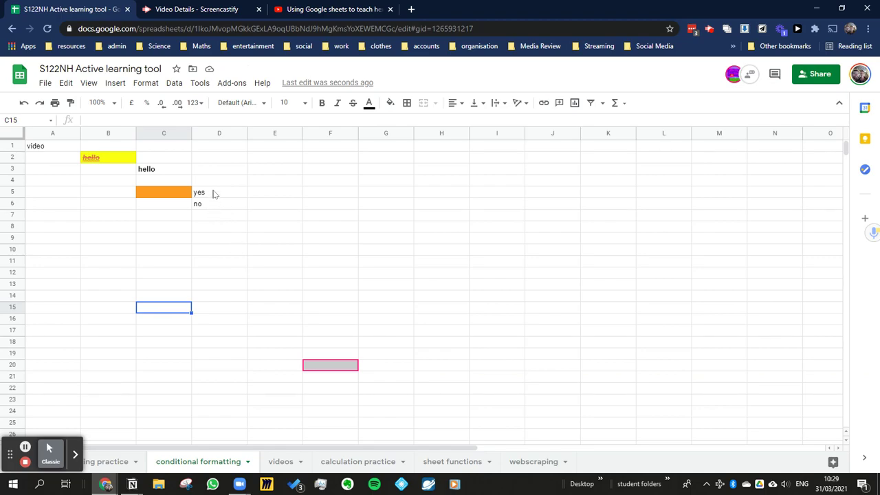
Start a new conditional format rule for the "yes" and "no" cells, range D5:D6
left_click(213, 182)
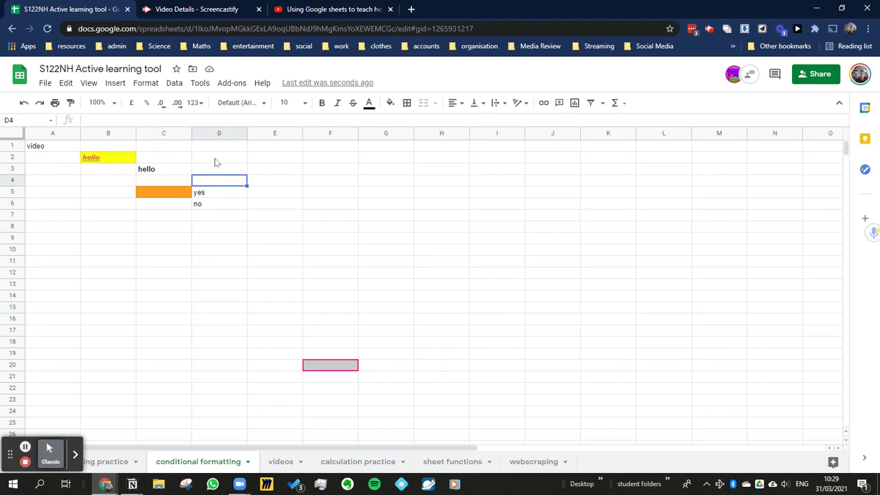
left_click(222, 195)
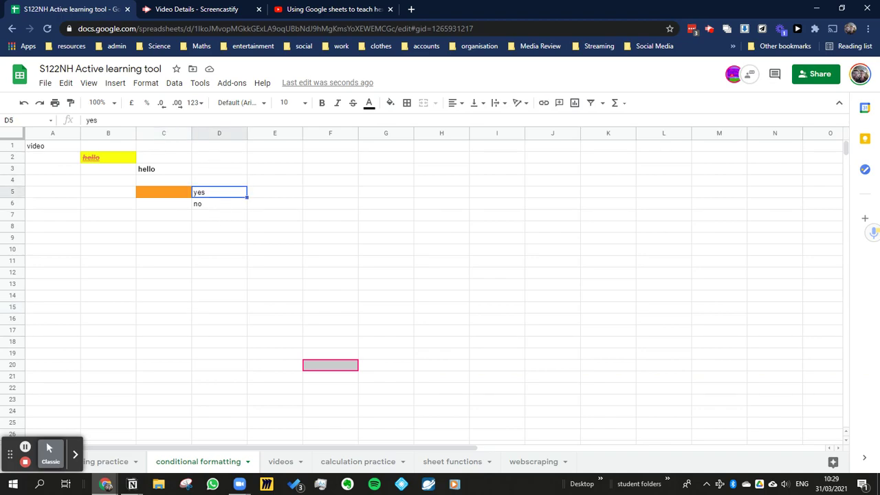
left_click(222, 204, "shift")
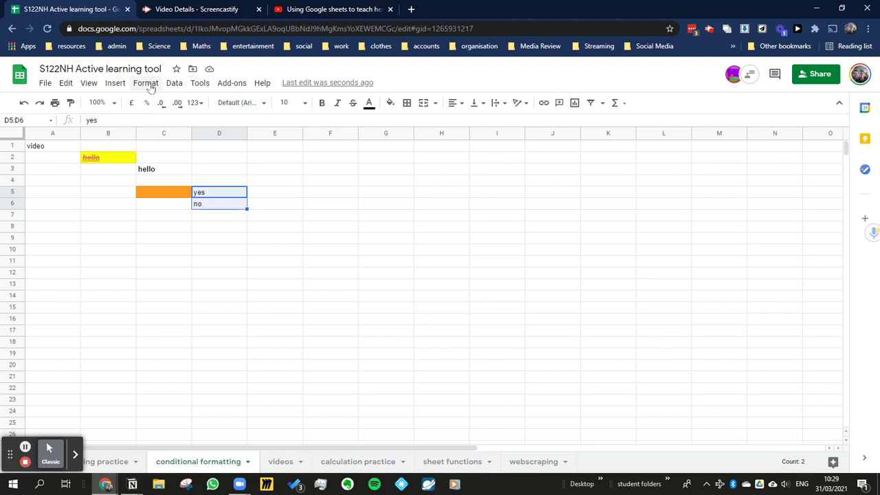
left_click(146, 83)
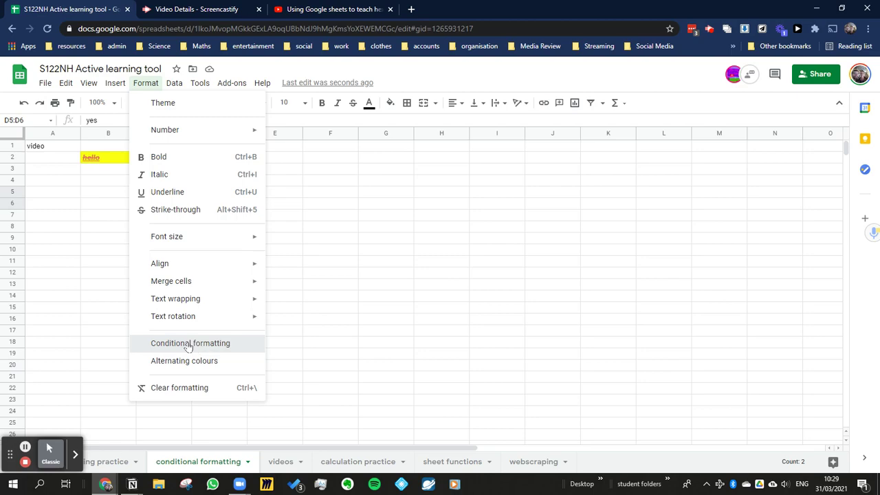
left_click(156, 345)
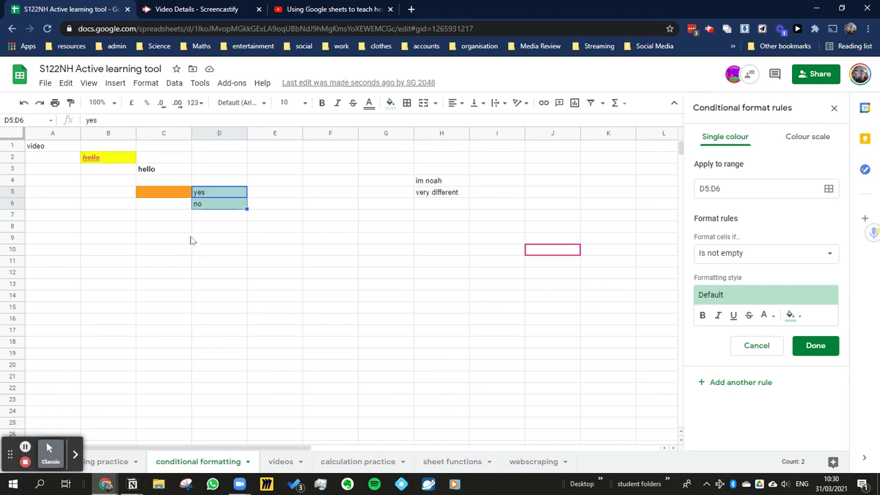
Clear cell D6 to test the "Is not empty" rule on D5:D6, and undo the clearing
left_click(219, 194)
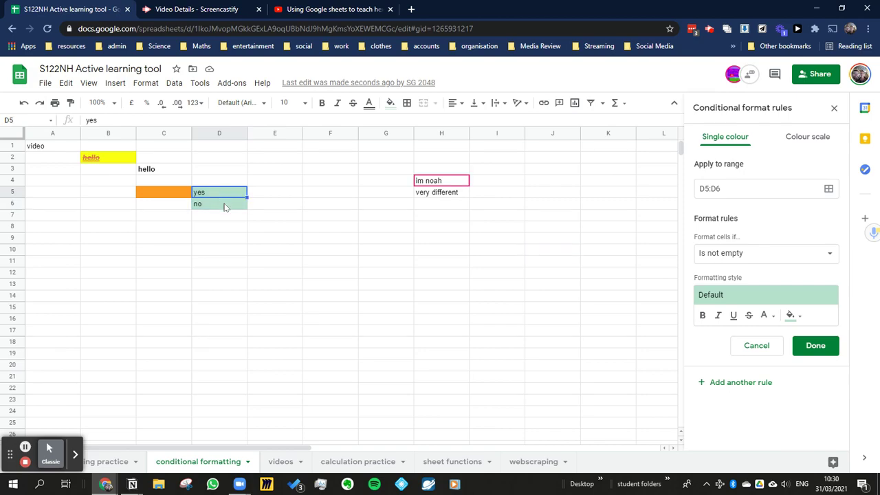
left_click(224, 207, "shift")
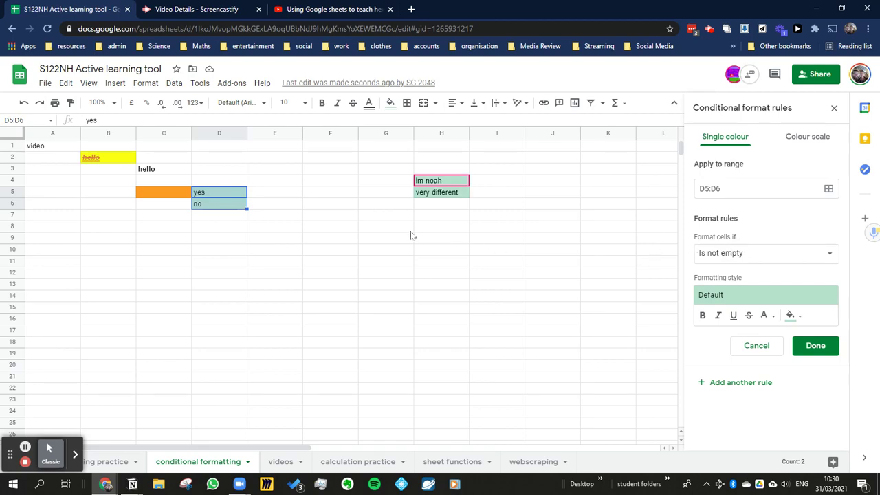
left_click(244, 205)
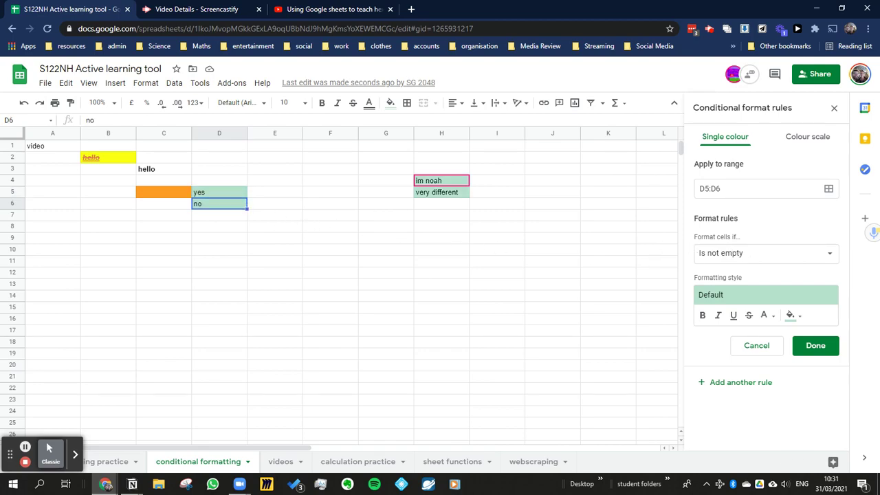
key("Delete")
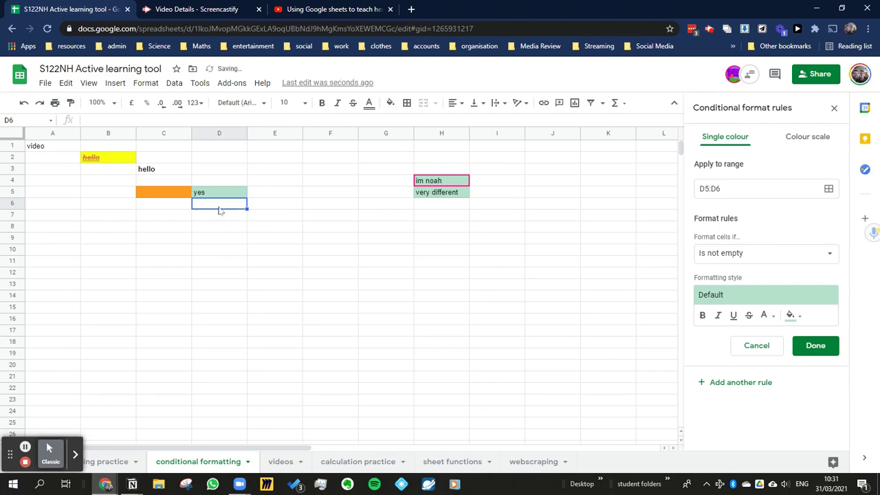
key("ctrl+z")
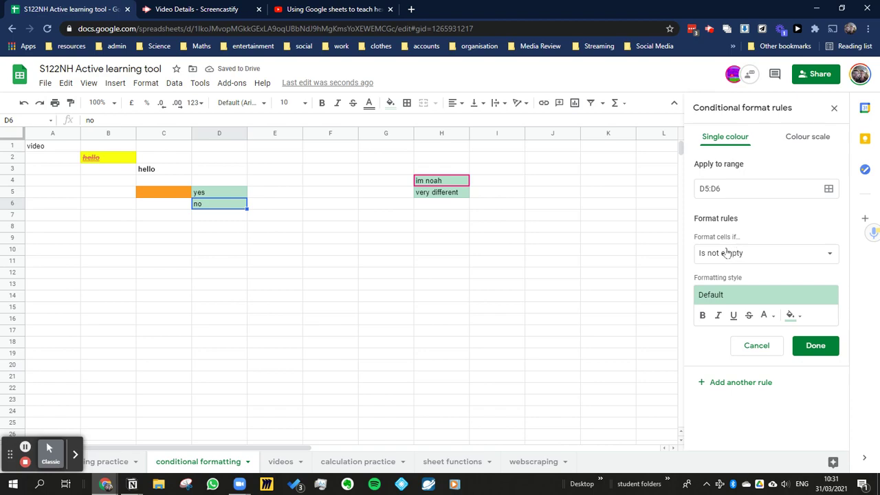
Set the rule's condition for D5:D6 to "Text contains" with the value "no"
left_click(727, 253)
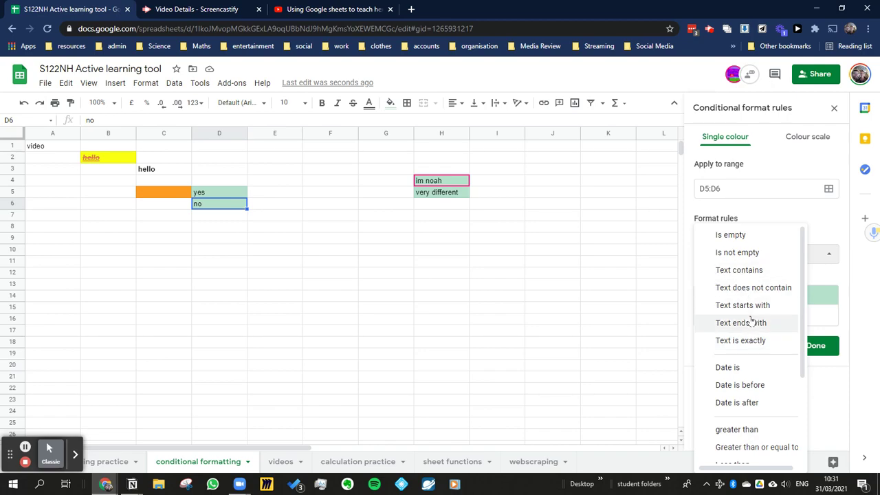
left_click(731, 270)
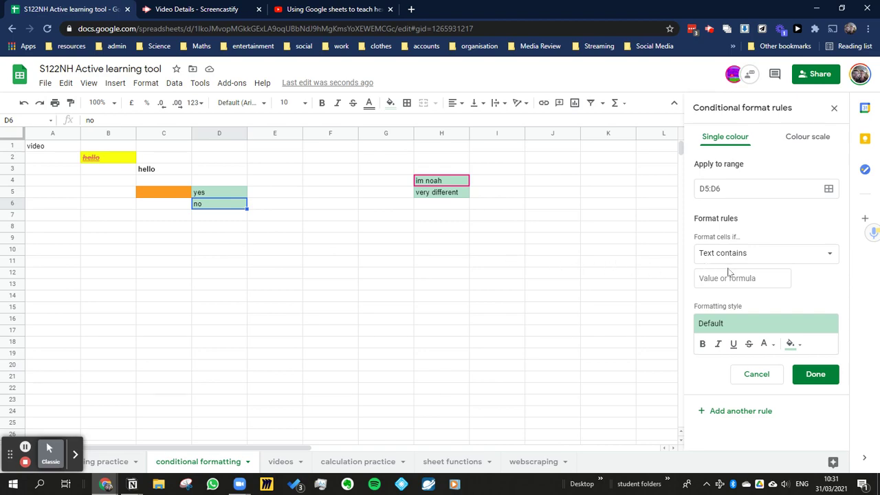
left_click(739, 277)
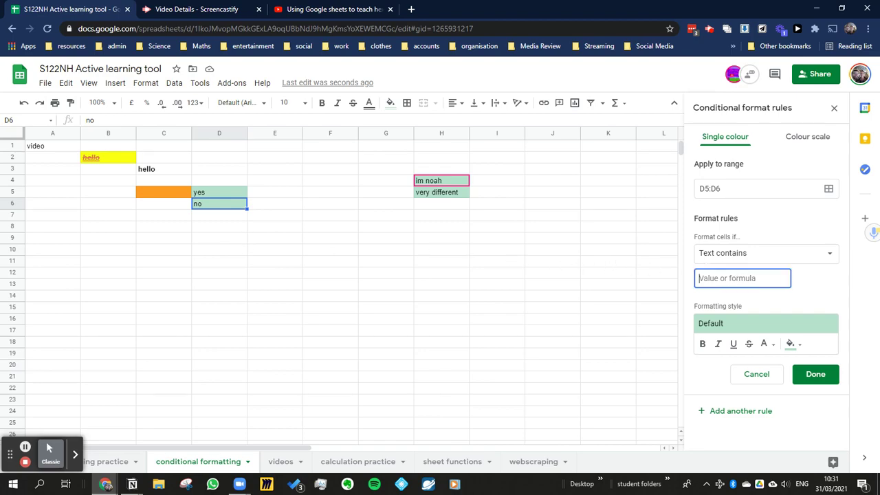
type("no")
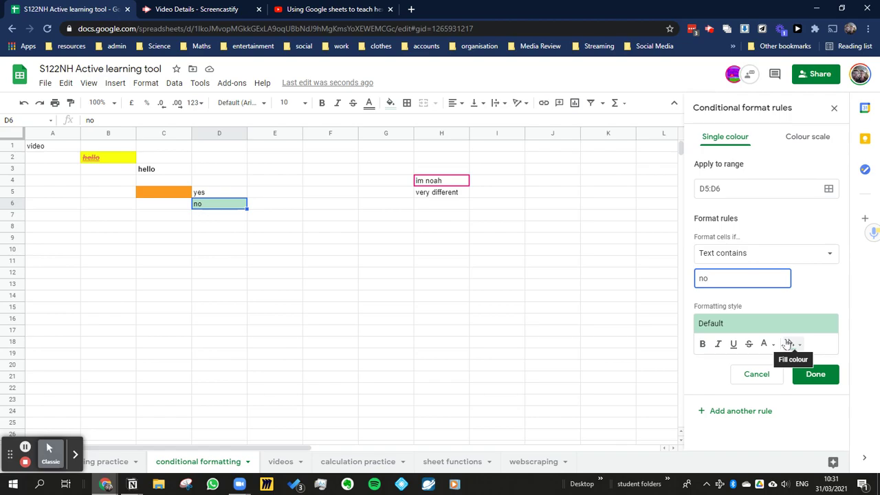
Give the "no" rule a red fill with bold white text and save the rule
left_click(770, 329)
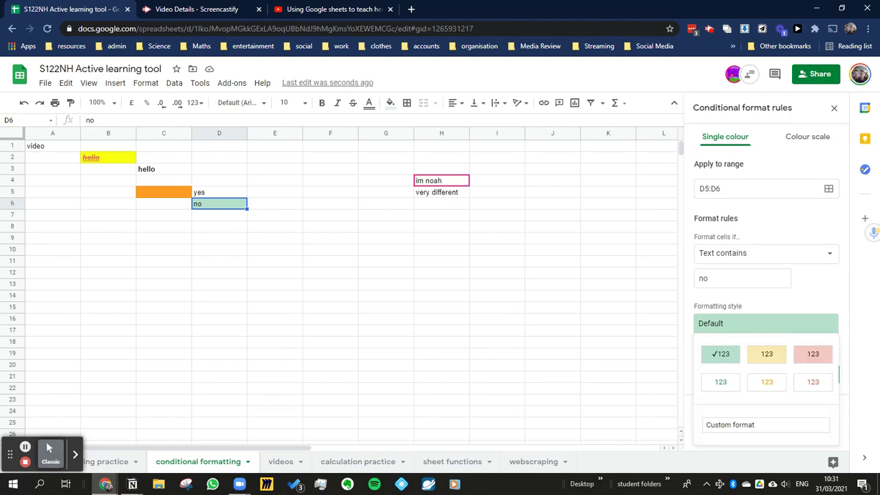
left_click(770, 329)
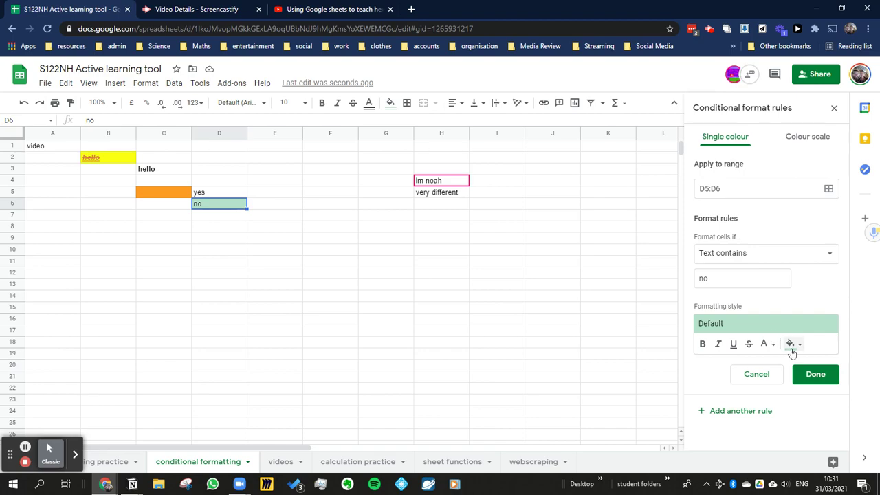
left_click(792, 352)
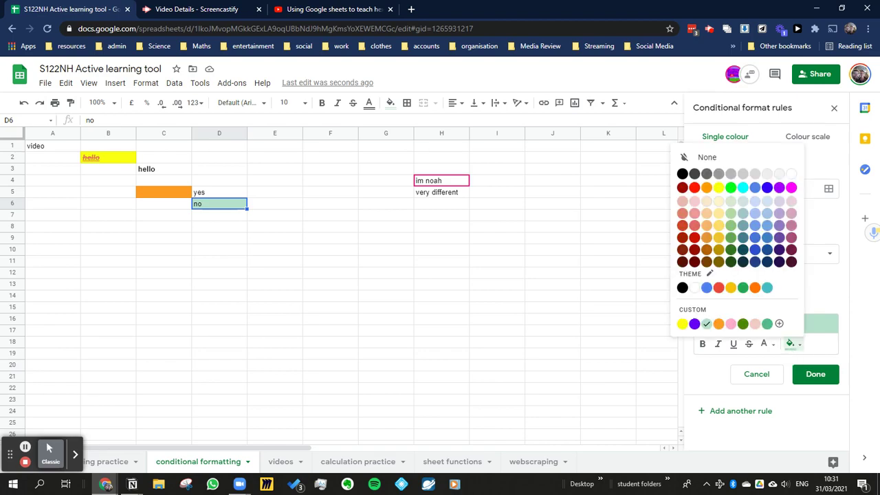
left_click(694, 188)
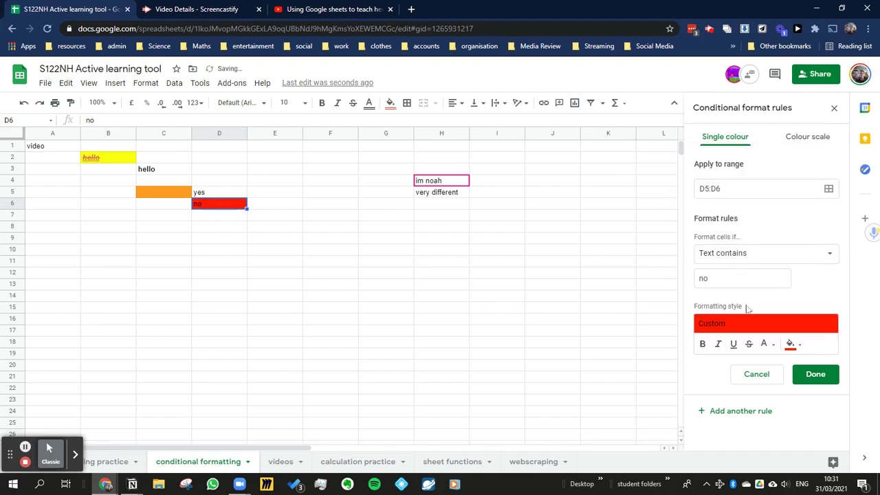
left_click(763, 346)
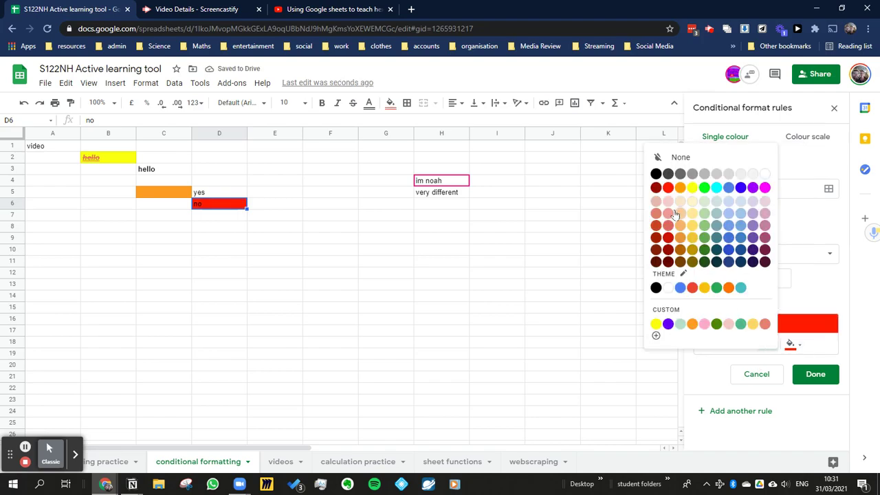
left_click(766, 311)
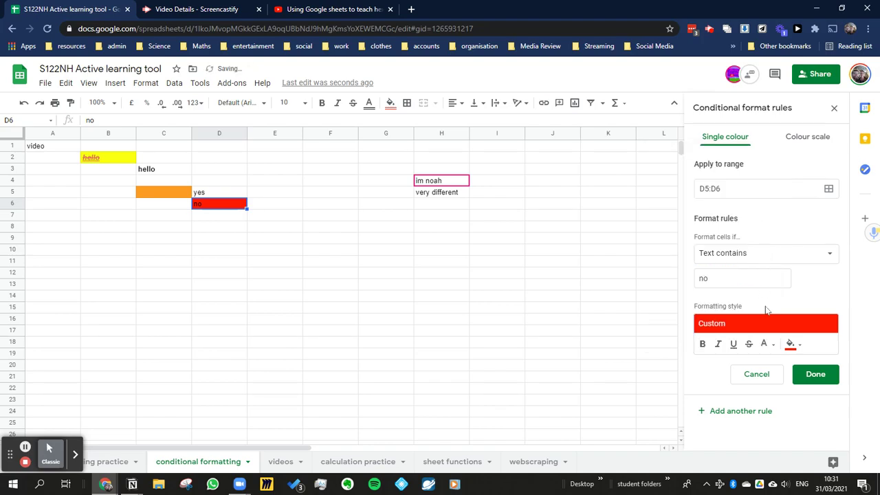
left_click(701, 345)
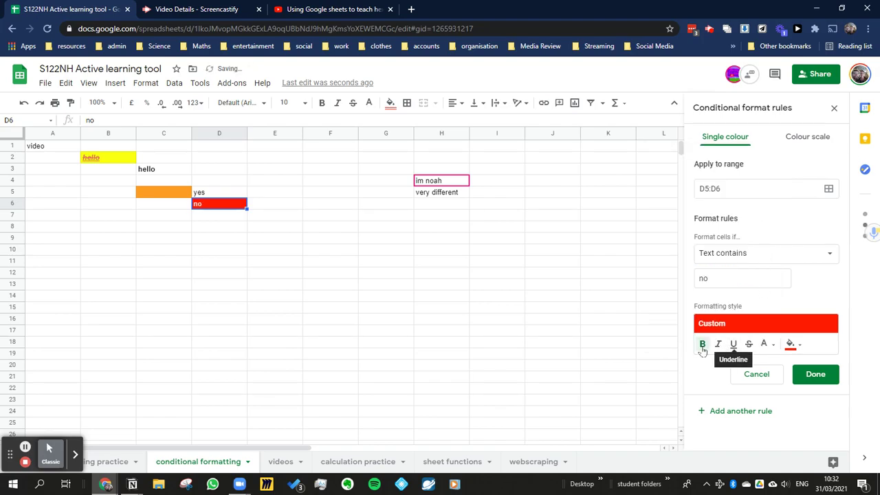
left_click(238, 262)
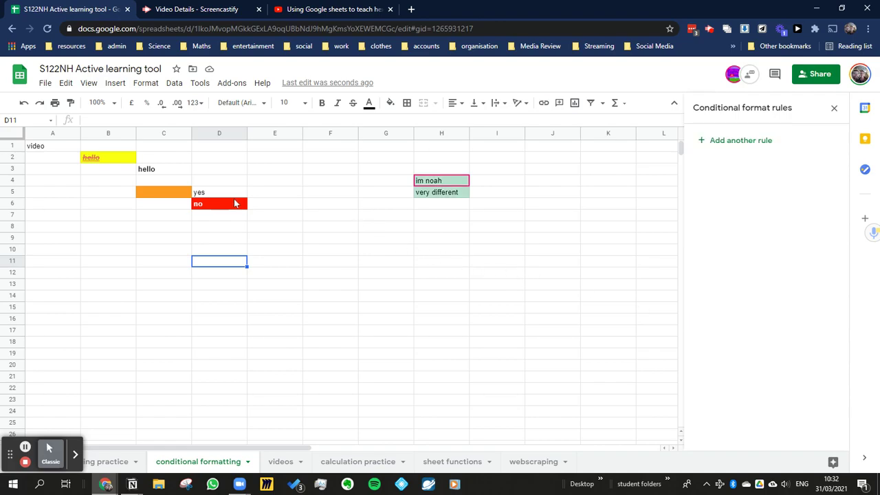
Replace "yes" in cell D5 with "no" to test the rule, and undo the change
left_click(213, 193)
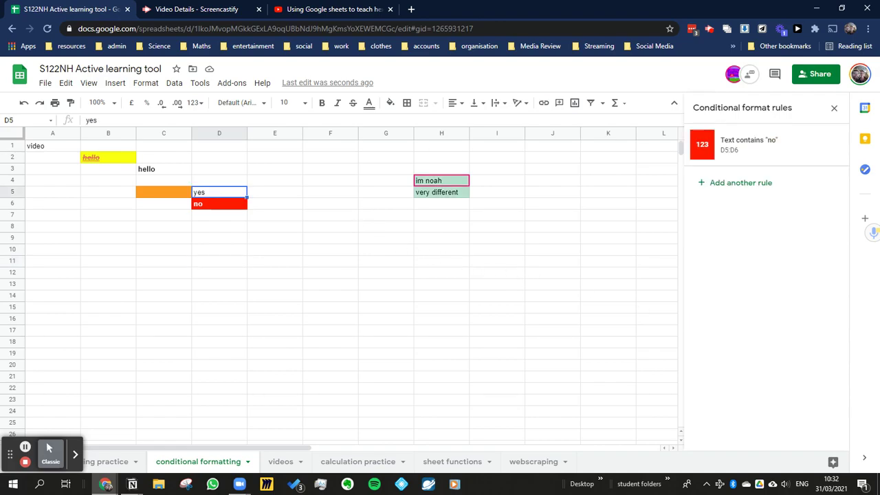
type("no")
key("Return")
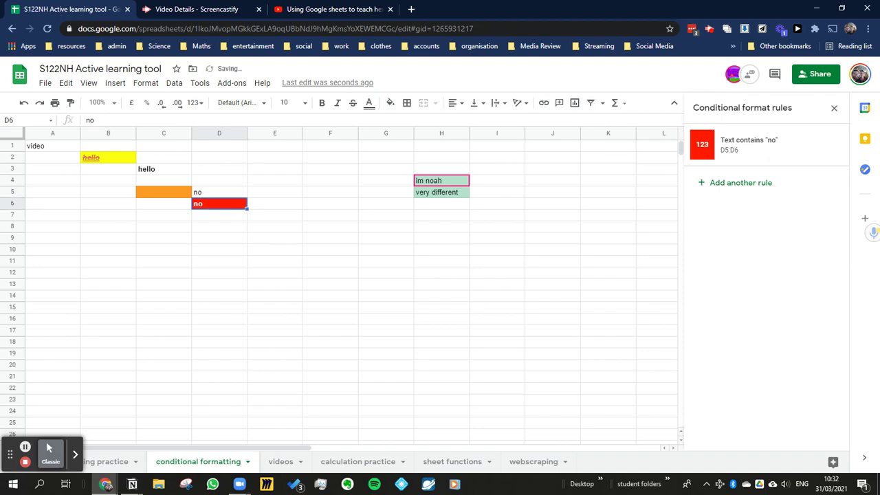
key("ctrl+z")
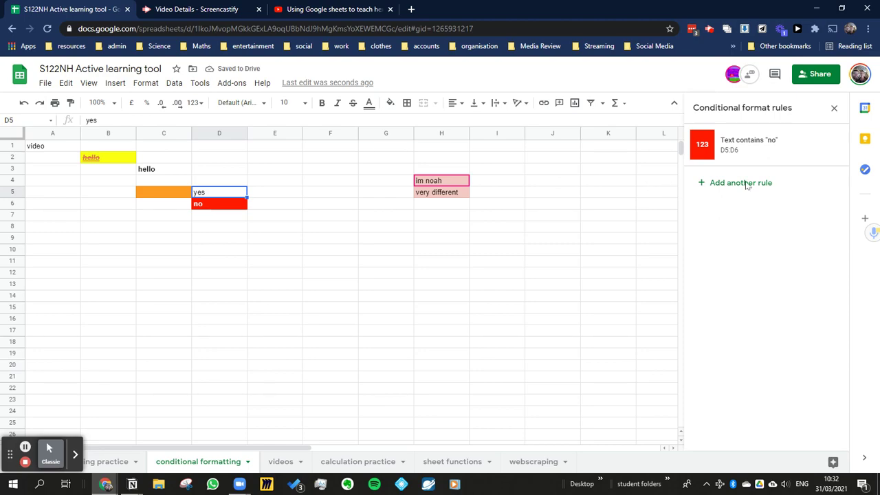
Add another conditional format rule for D5:D6 with the condition "Text is exactly" and the value "yes"
left_click(742, 183)
left_click(738, 184)
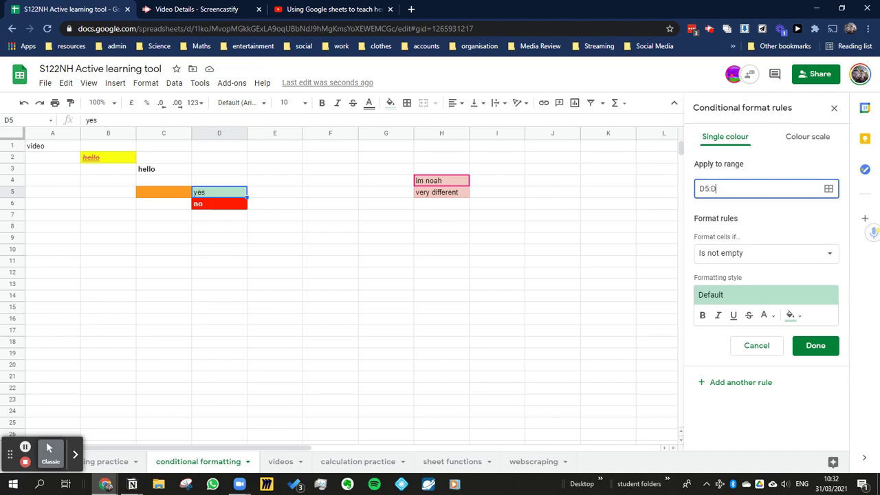
type("6")
left_click(803, 260)
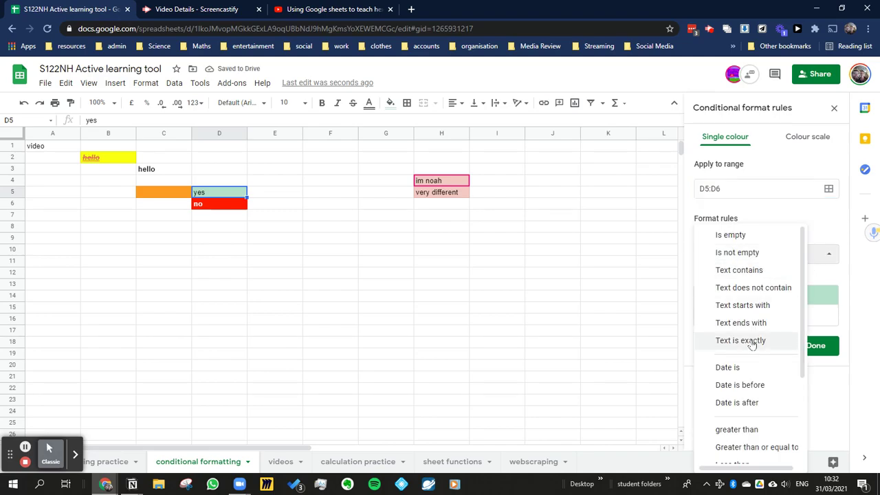
left_click(750, 343)
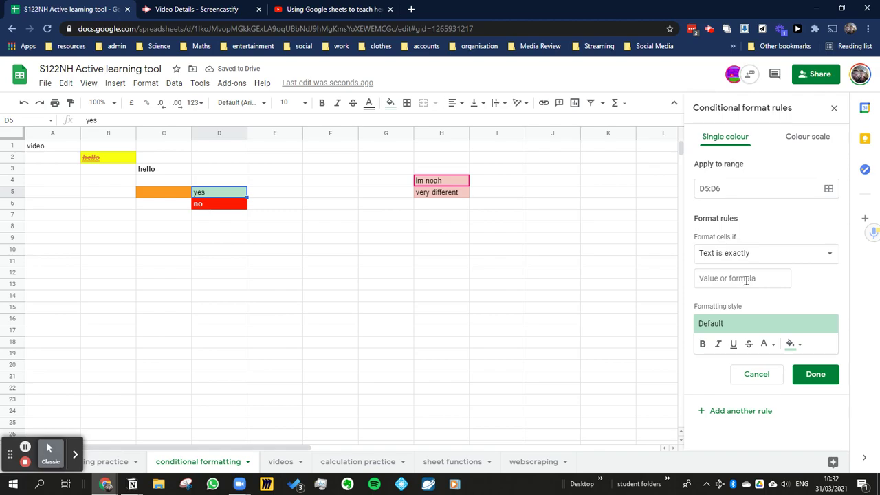
left_click(747, 278)
type("yes")
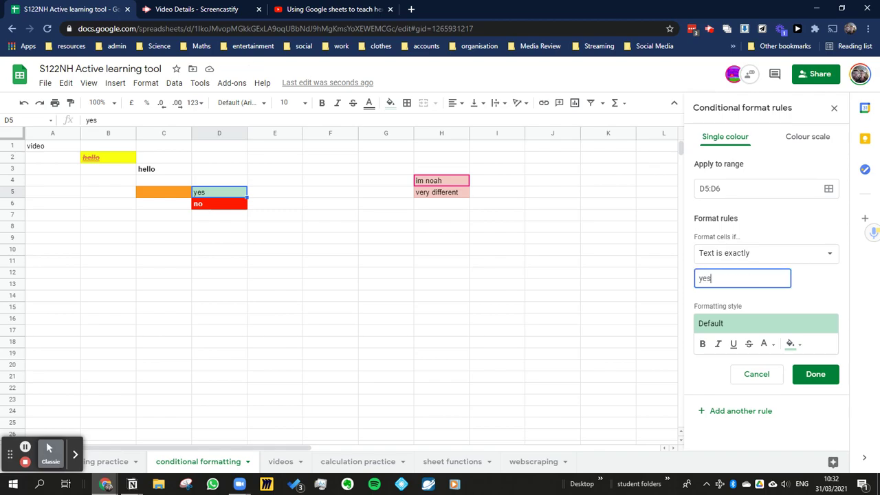
Give the "yes" rule a green fill with bold white text and save the rule
left_click(792, 344)
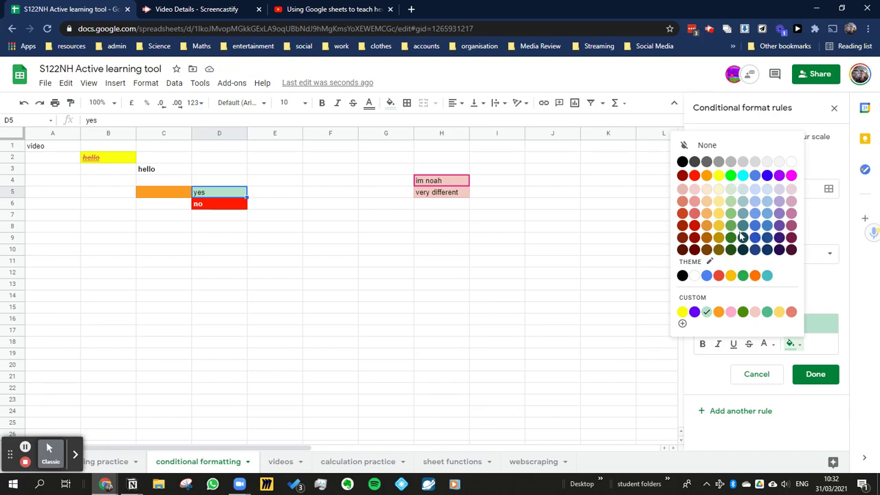
left_click(744, 276)
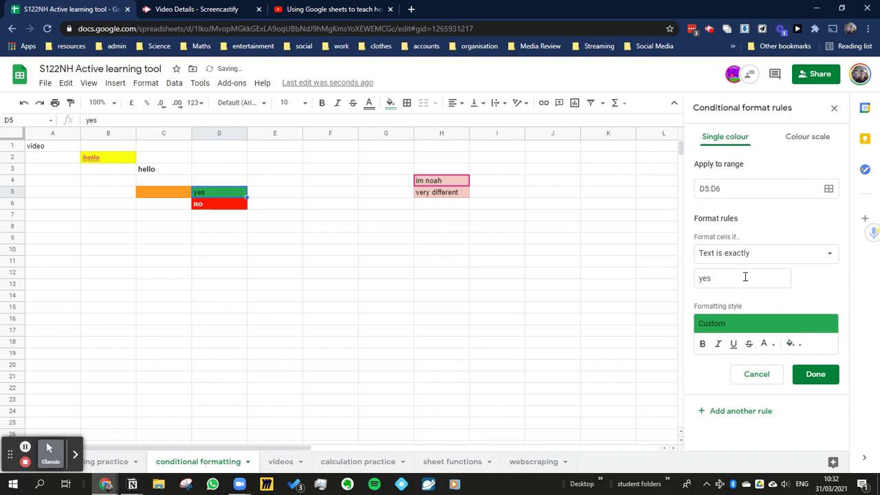
left_click(764, 345)
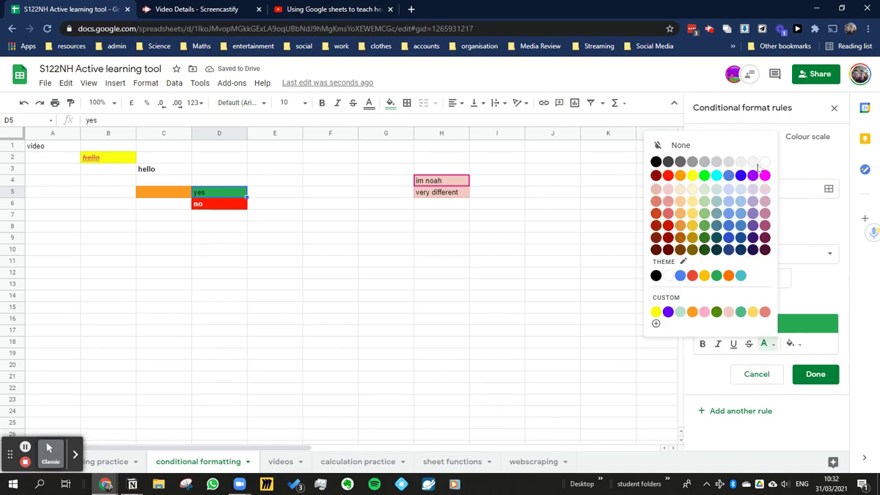
left_click(765, 162)
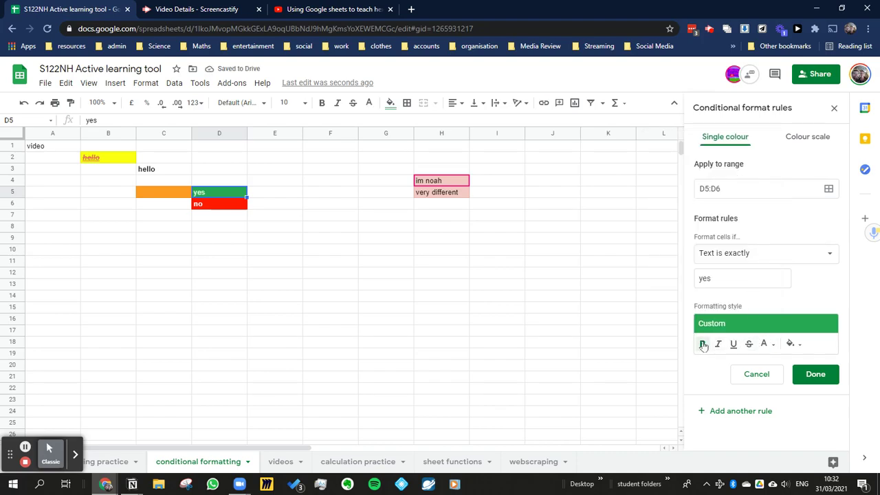
left_click(702, 344)
left_click(815, 377)
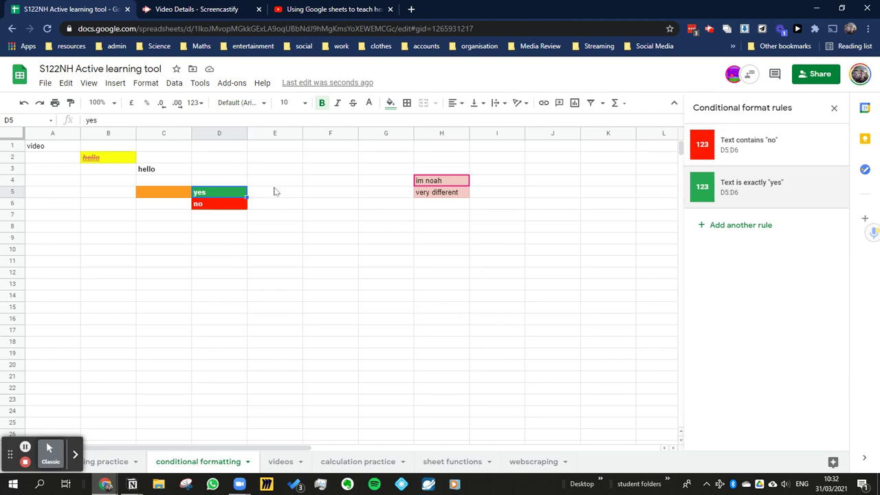
Change the text in cell D6 to "not" to test the "Text contains" rule
left_click(224, 208)
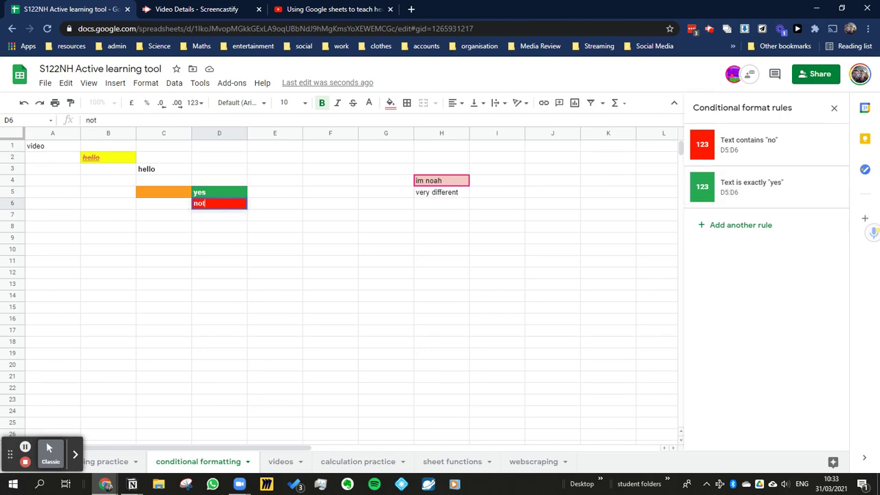
key("Return")
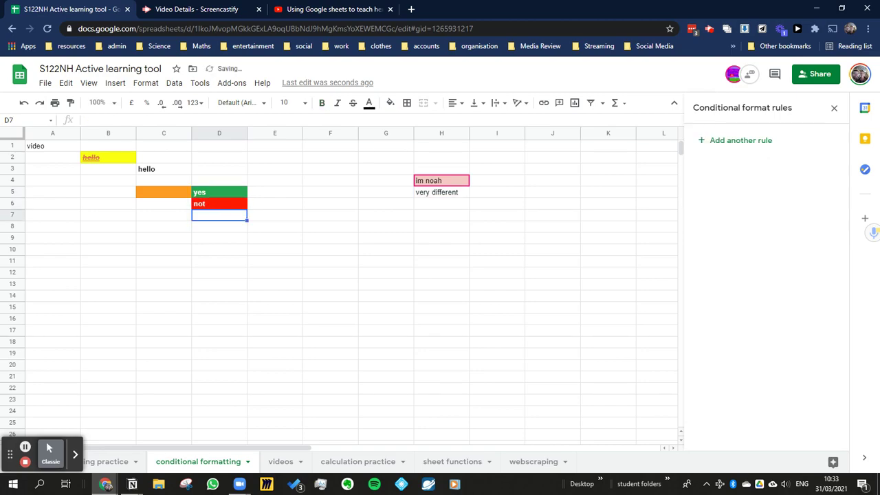
left_click(219, 203)
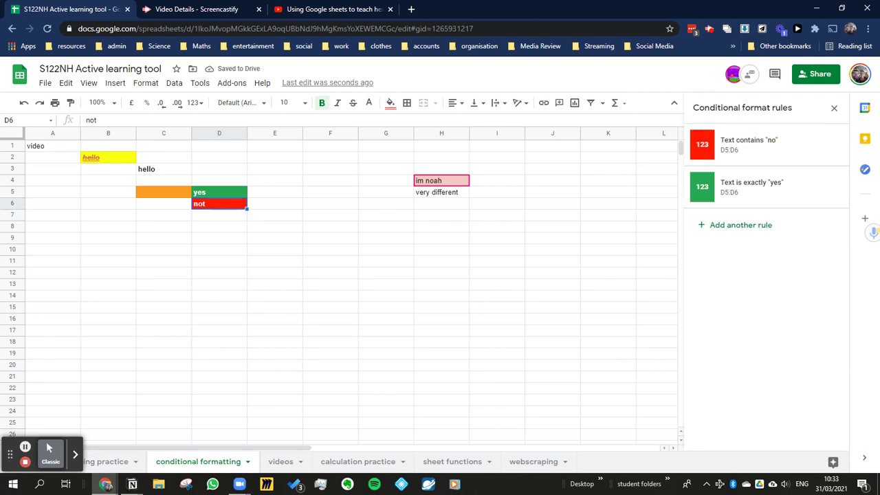
Change cell D5 to "yes!" to test the "Text is exactly" rule, and restore it to "yes"
key("Up")
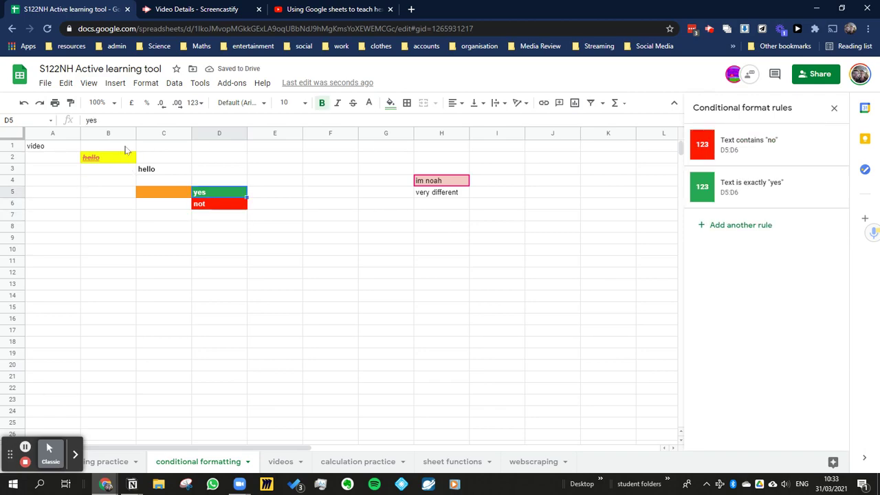
left_click(151, 121)
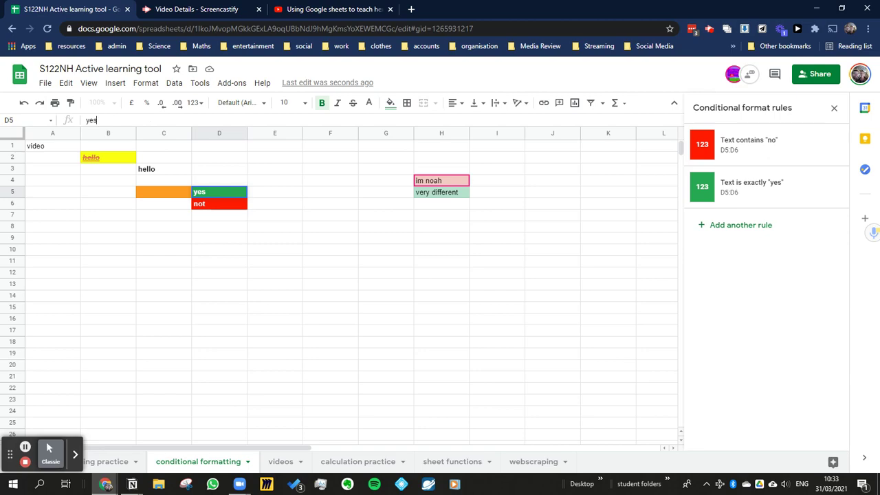
key("Return")
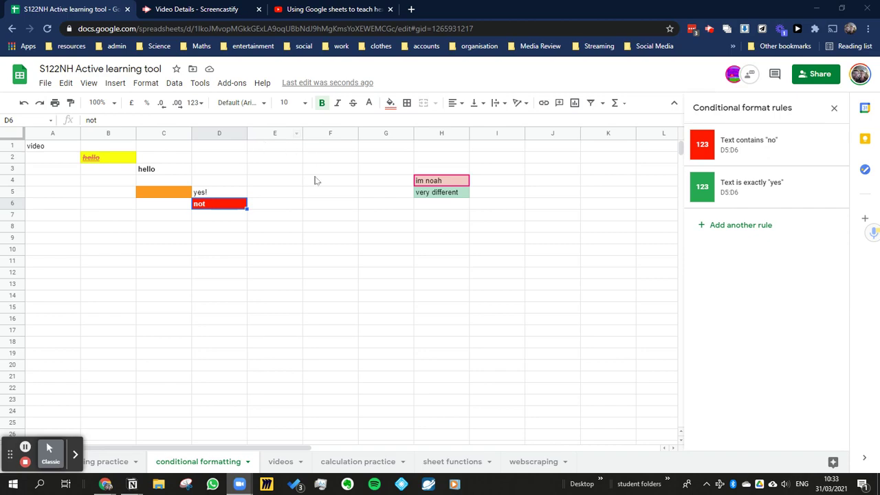
double_click(232, 193)
type("yes")
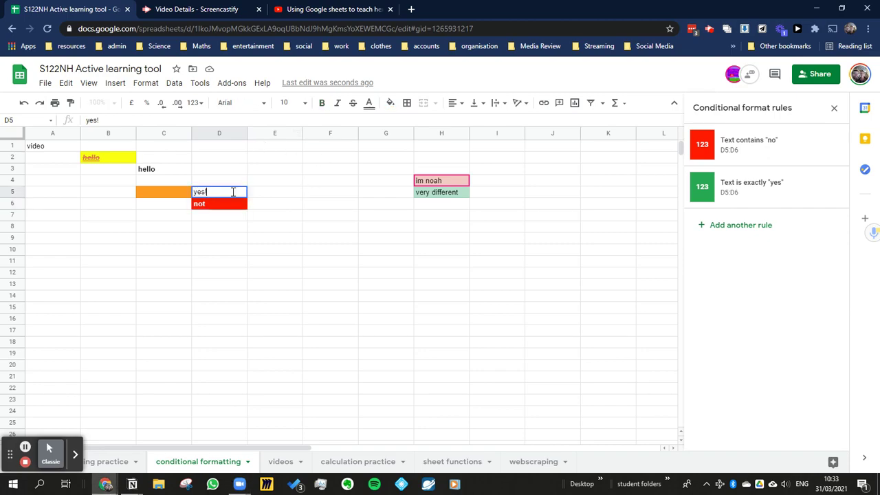
left_click(329, 195)
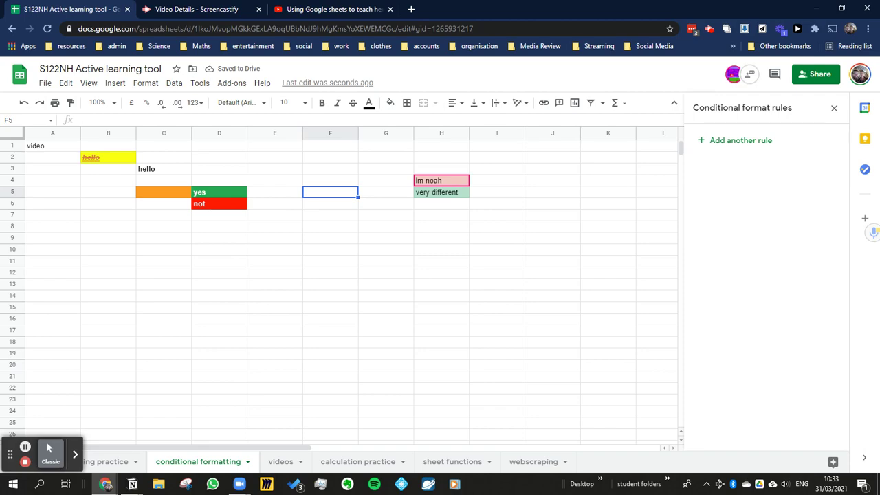
Add an outer border around cell F5 and reselect the cell
left_click(407, 102)
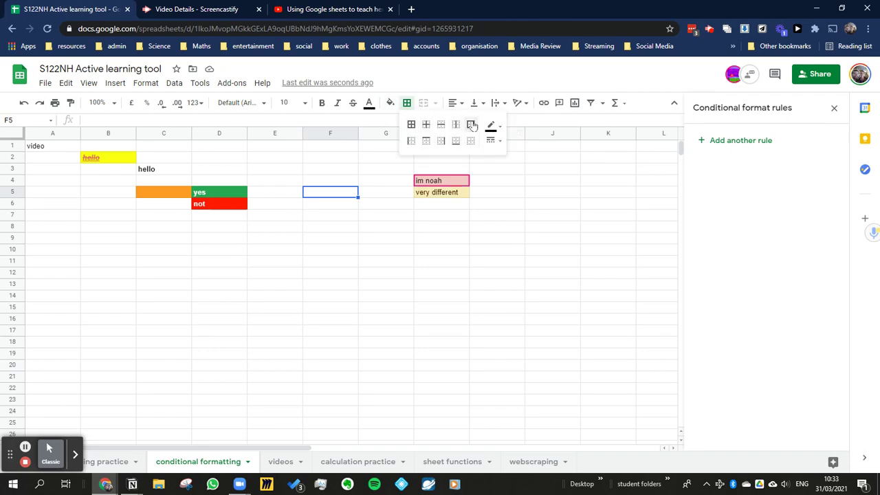
left_click(472, 124)
left_click(347, 218)
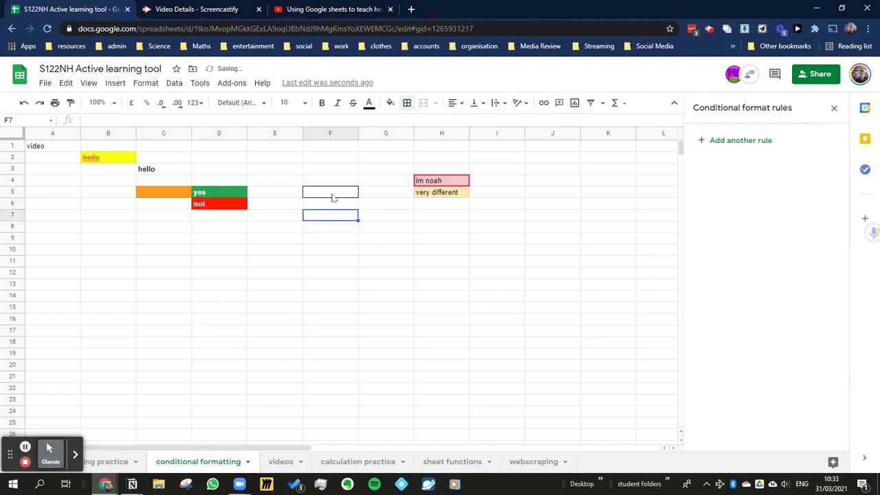
left_click(333, 198)
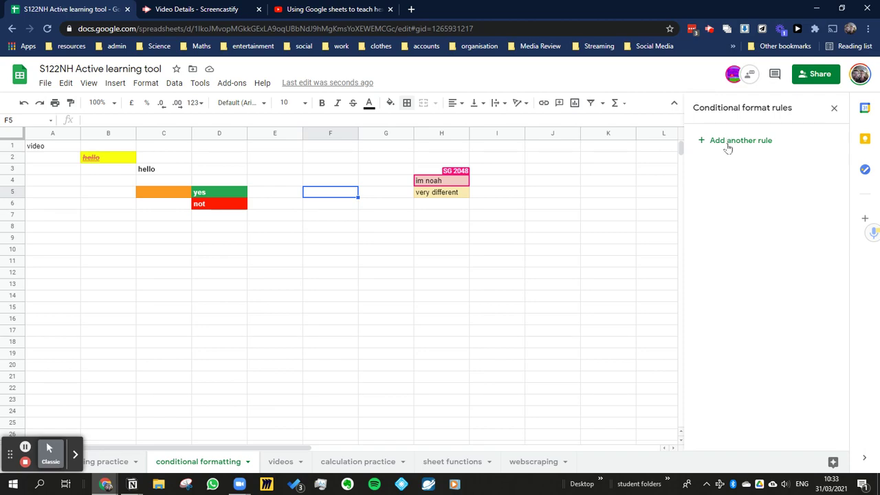
Add a conditional format rule for F5 with the custom formula =or(d5="yes",d6="yes")
left_click(728, 143)
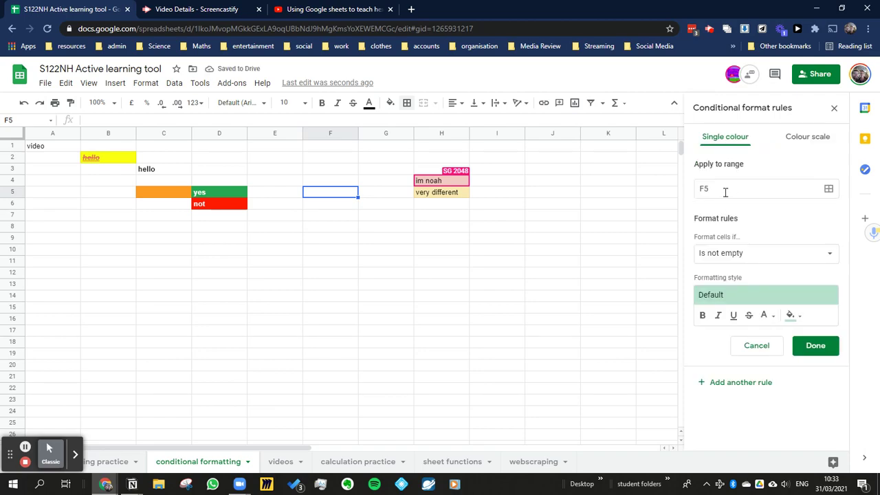
left_click(746, 256)
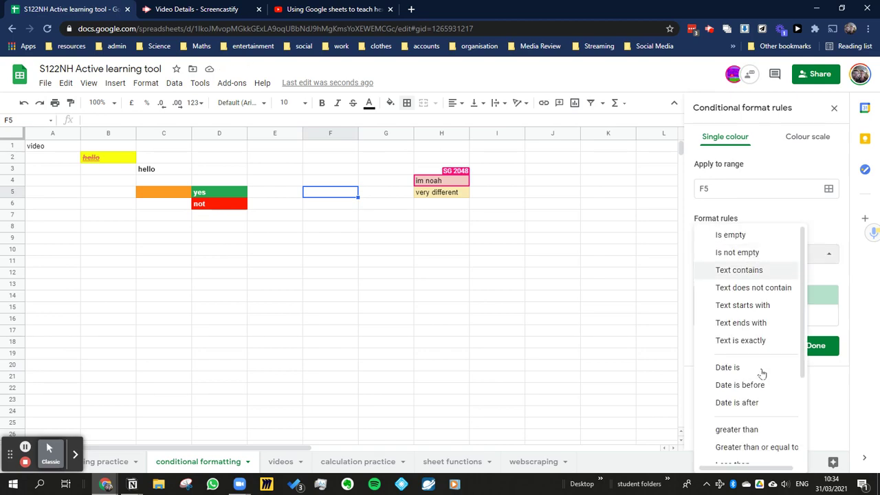
scroll(762, 373, "down", 2)
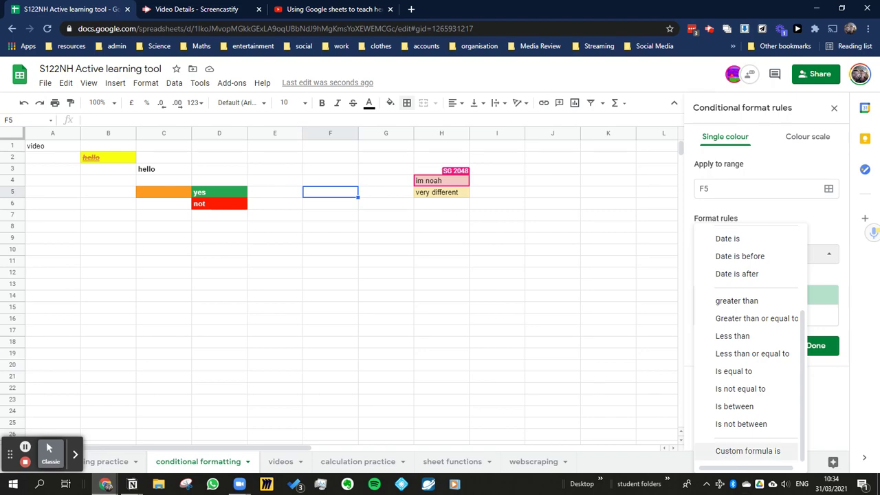
left_click(733, 450)
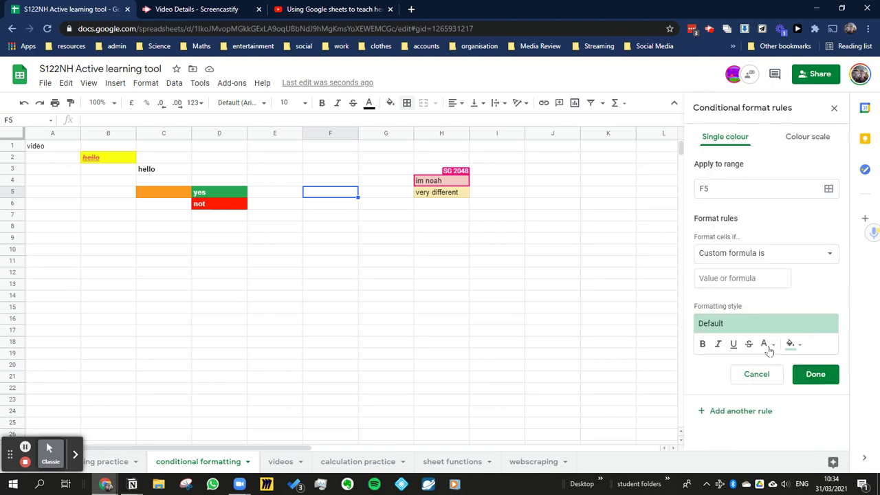
left_click(741, 285)
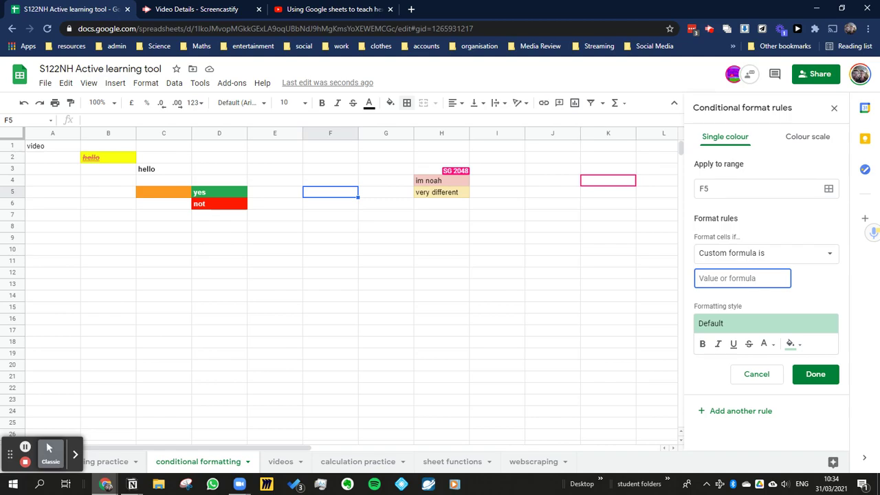
type("=")
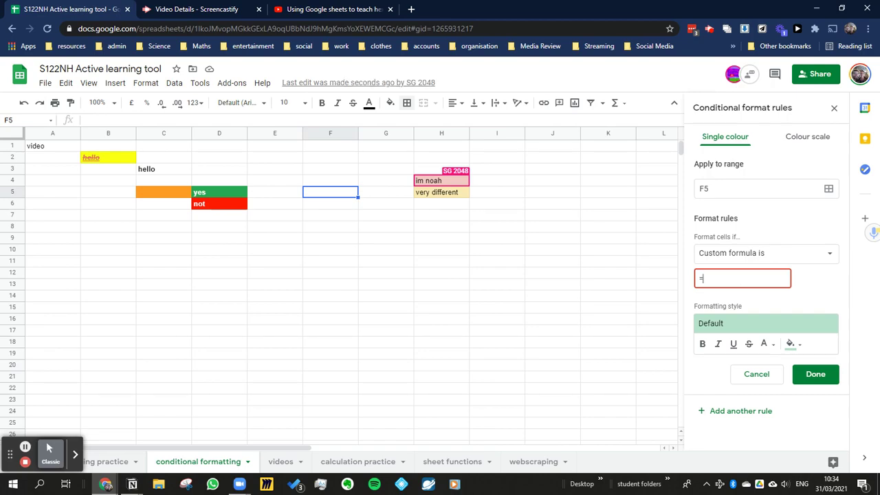
type("or(")
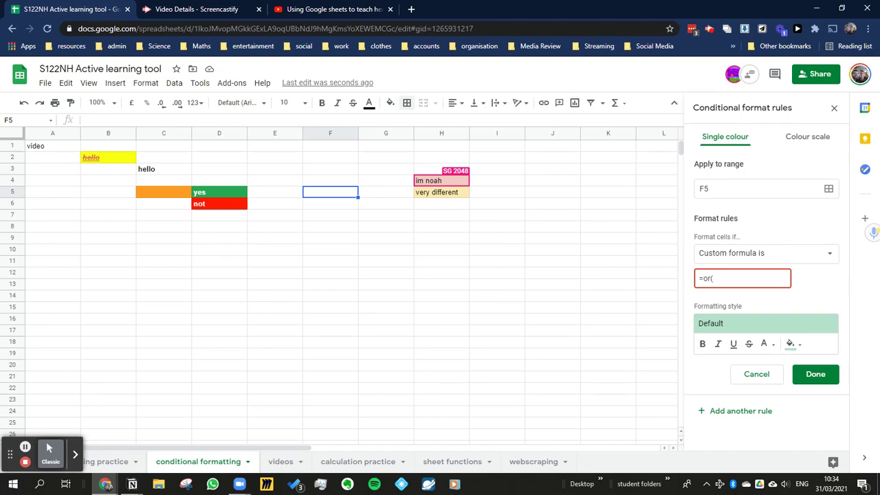
type("d5=yes,")
left_click(728, 278)
type("'")
type("d6")
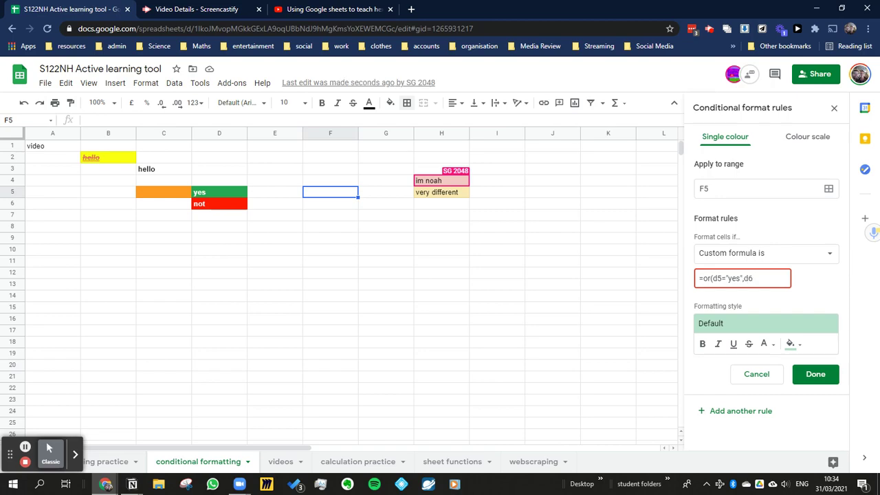
type("=\"yes")
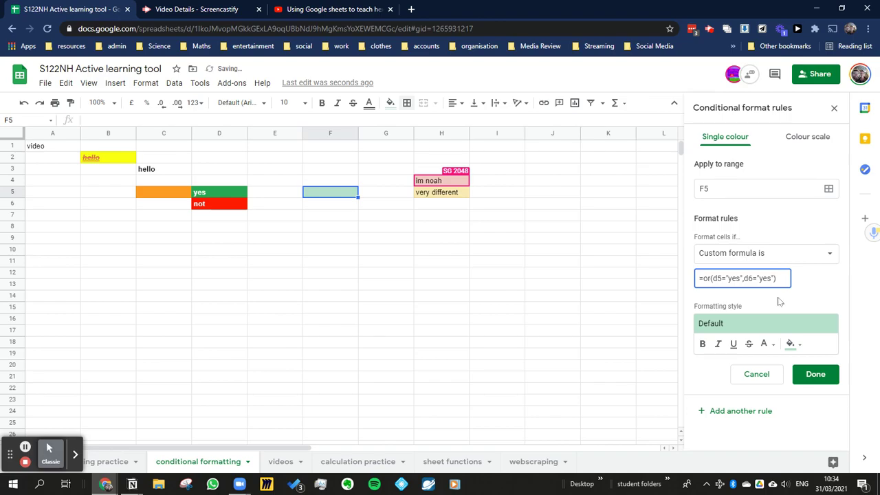
Keep the default light green fill for the F5 formula rule and save the rule
left_click(791, 344)
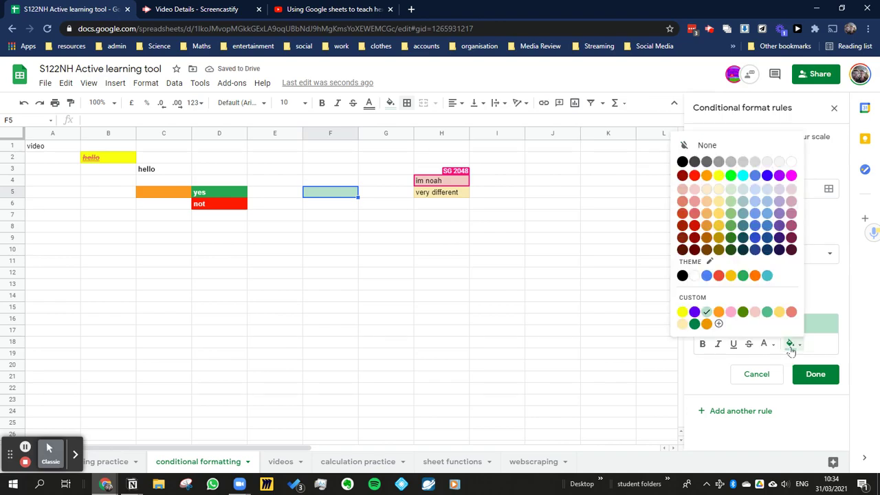
left_click(565, 285)
left_click(818, 374)
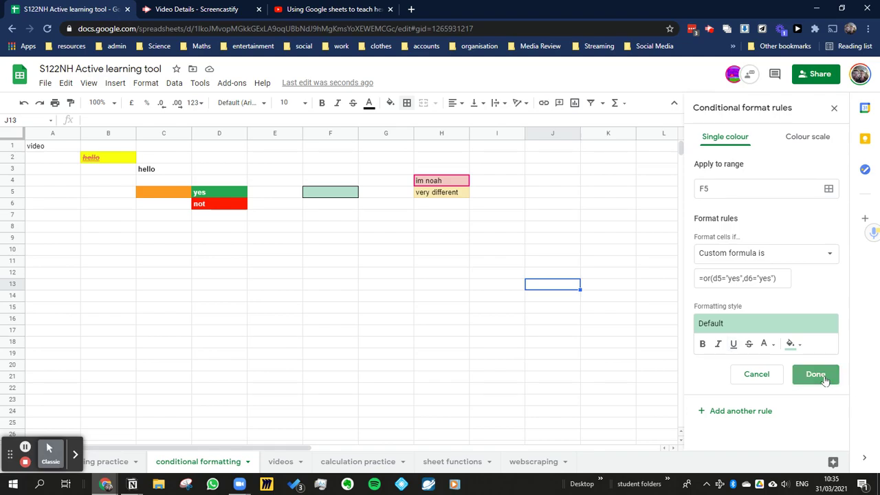
left_click(441, 285)
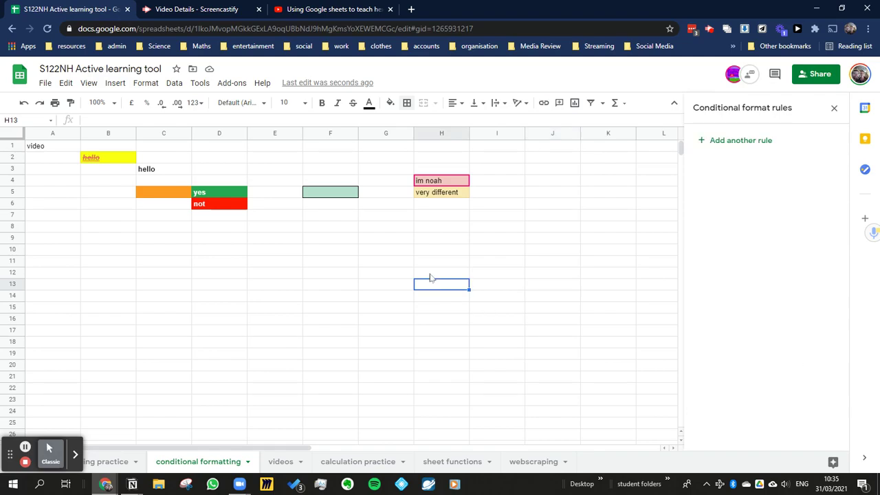
Clear cell D5 to test the formula rule on F5, and undo the clearing
left_click(225, 193)
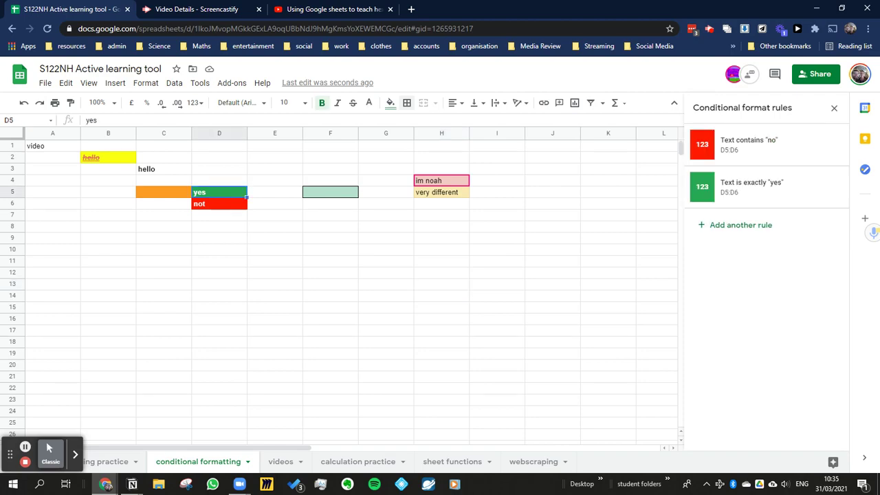
key("Delete")
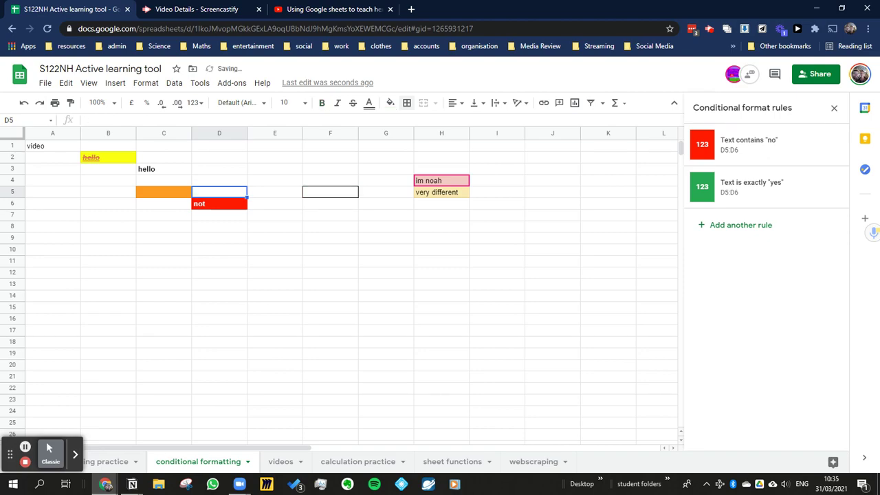
key("ctrl+z")
left_click(218, 203)
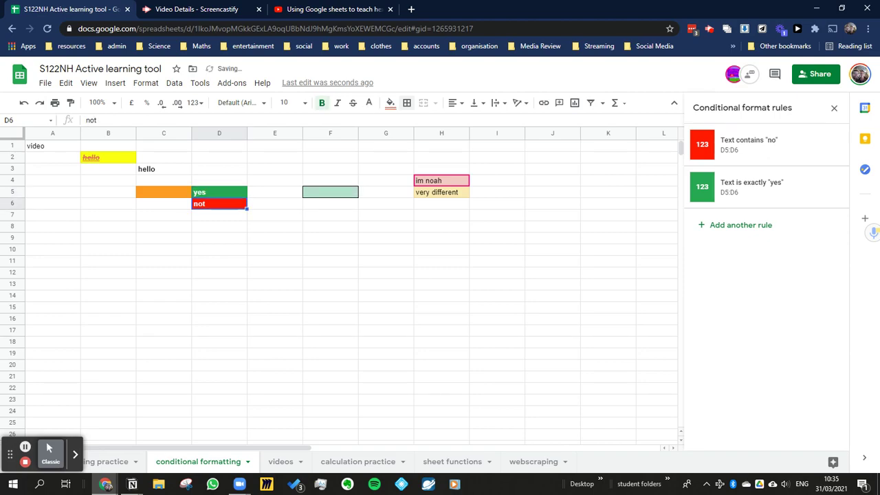
Enter yes in cell D6 to test the F5 rule, and undo the entries in D6 and D5
type("yes")
key("Return")
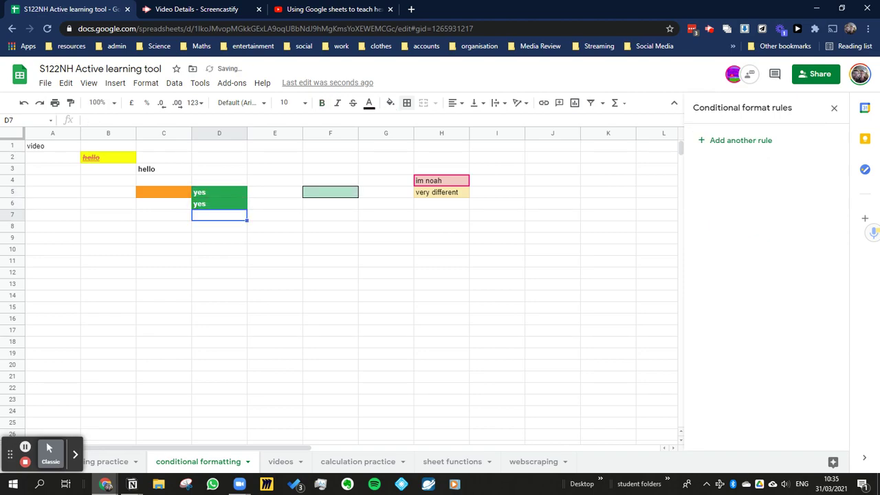
key("ctrl+z")
key("ctrl+z")
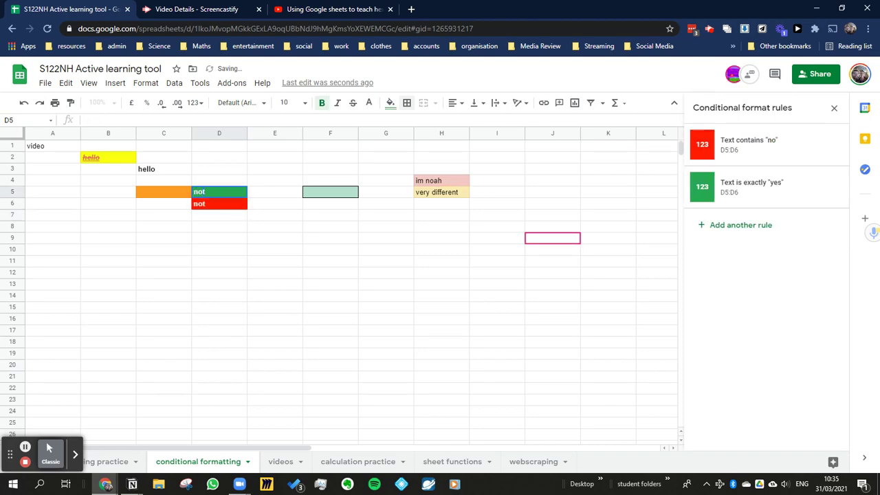
key("ctrl+z")
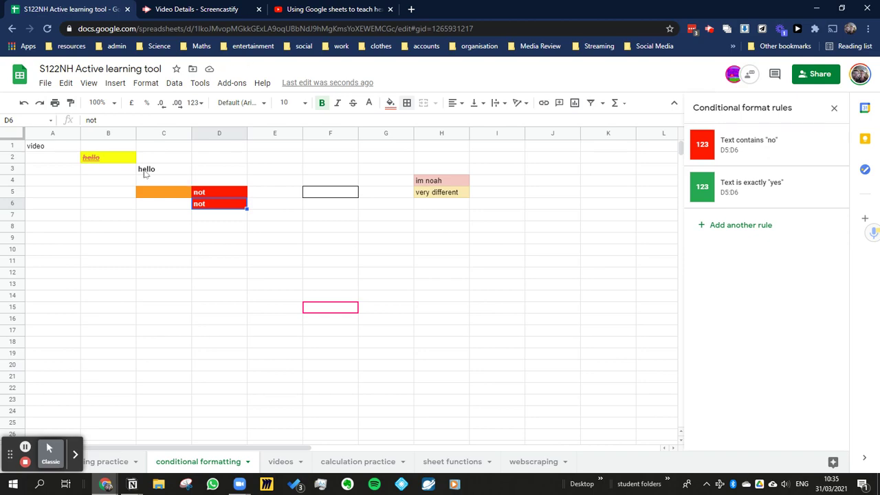
Enter the numbers 1, 2, 3, 4 and 5 in cells F9 to F13, one per row
left_click(378, 229)
left_click(337, 239)
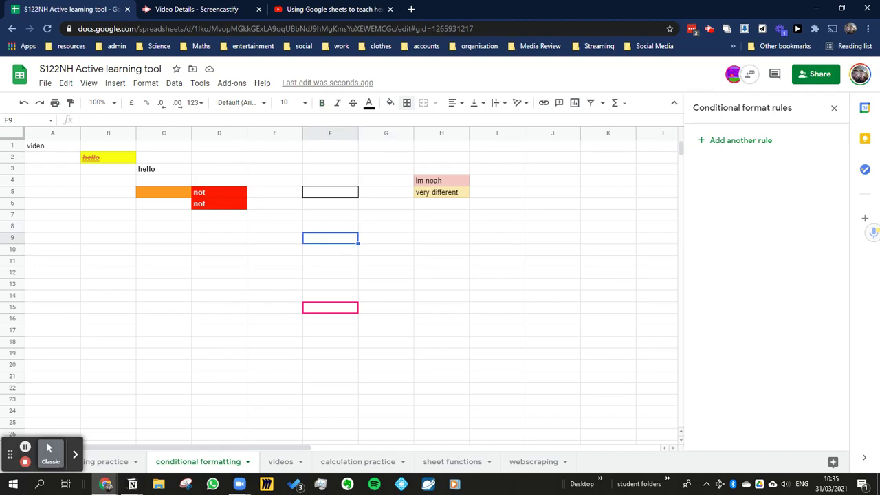
type("1")
key("Return")
type("2")
key("Return")
type("3")
key("Return")
type("4")
key("Return")
type("4")
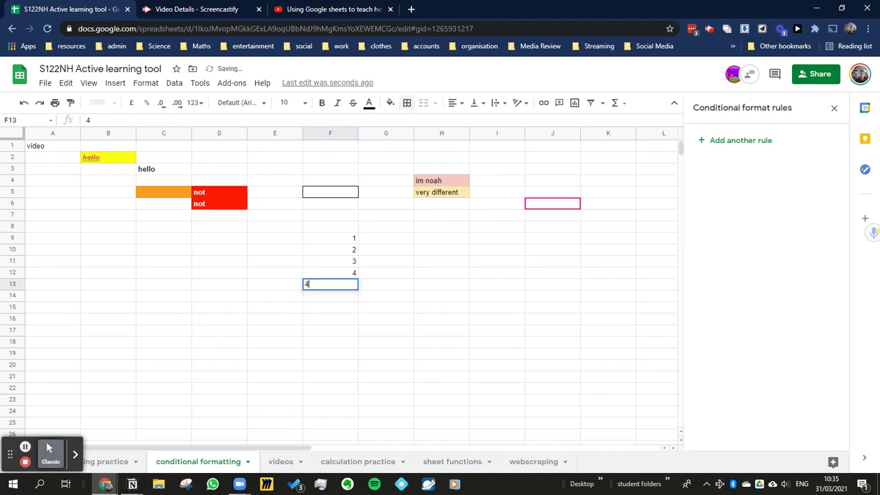
type("5")
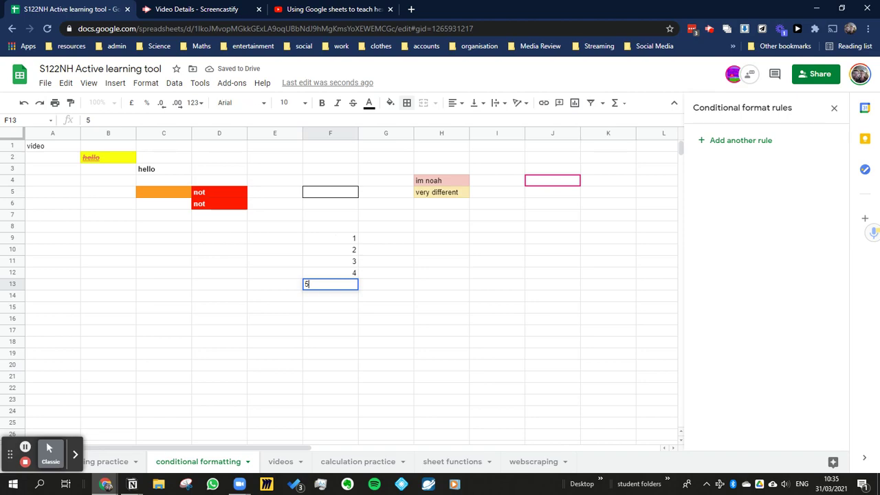
Add a conditional colour scale rule to F9:F13 using the red-to-white-to-green preset, and save the rule
key("shift+Up")
key("shift+Up")
key("shift+Up")
key("shift+Up")
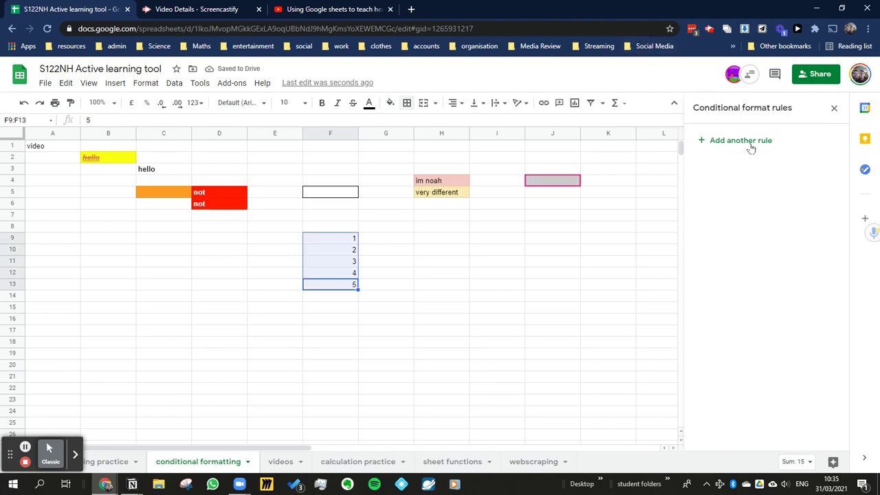
left_click(752, 152)
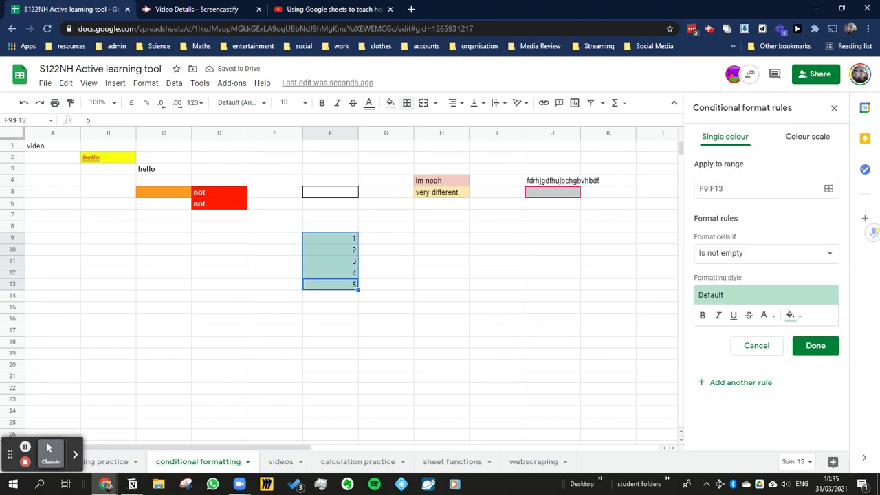
left_click(806, 137)
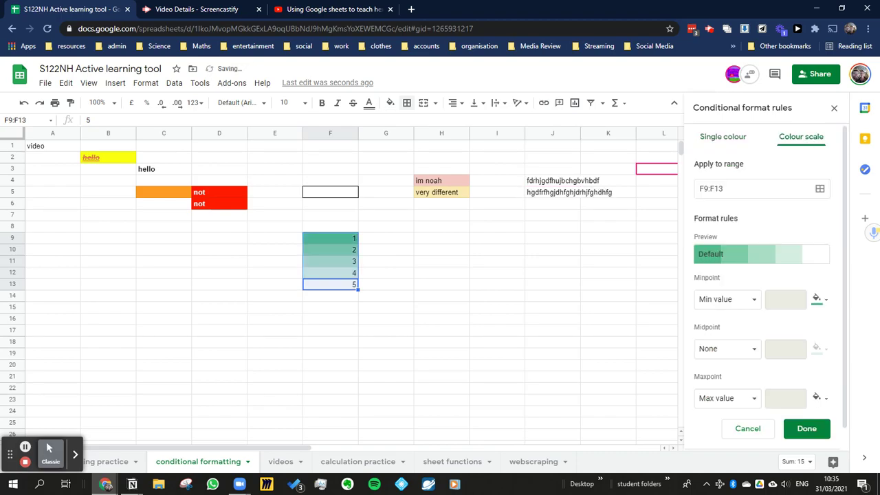
left_click(762, 260)
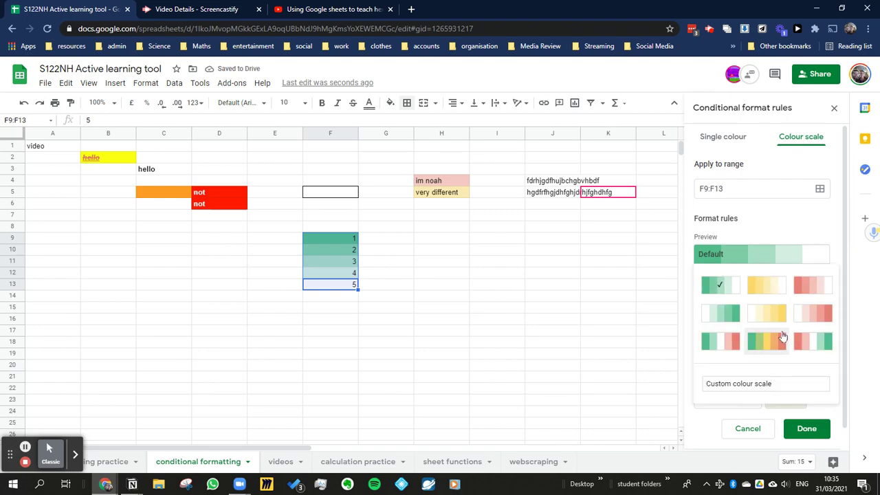
left_click(823, 341)
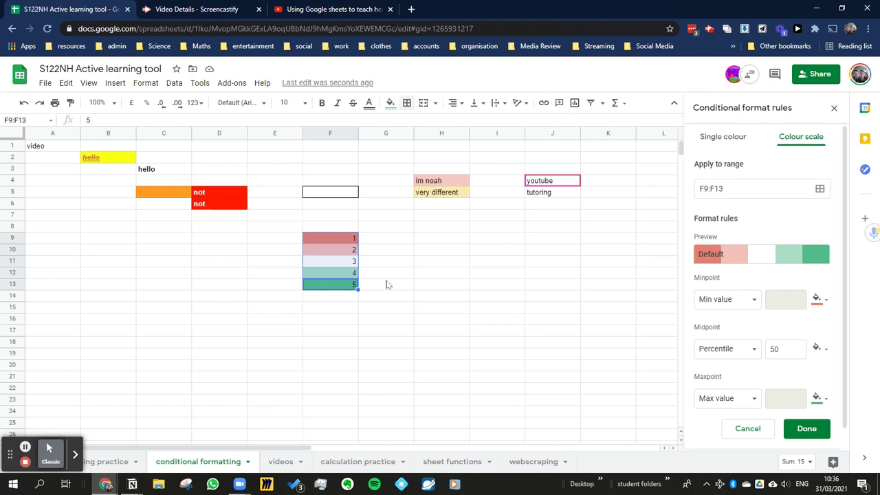
left_click(790, 431)
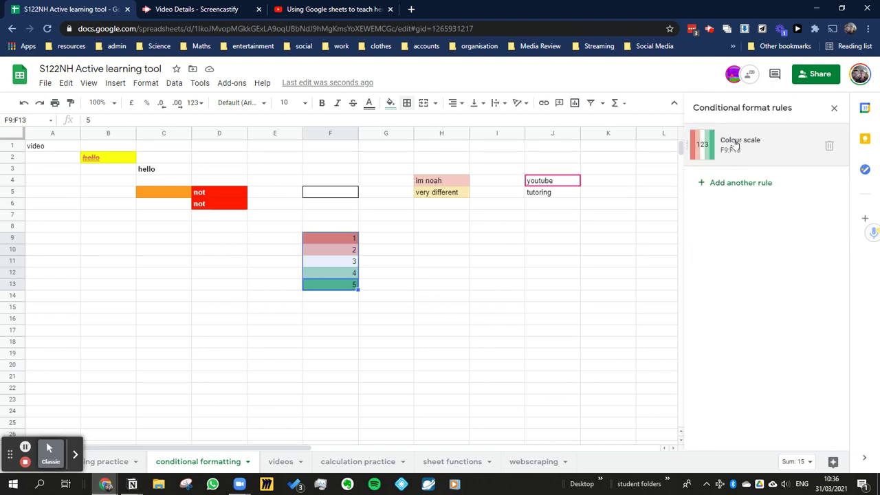
Deselect the number range and bring up the conditional format rules applied to cell D5
left_click(402, 240)
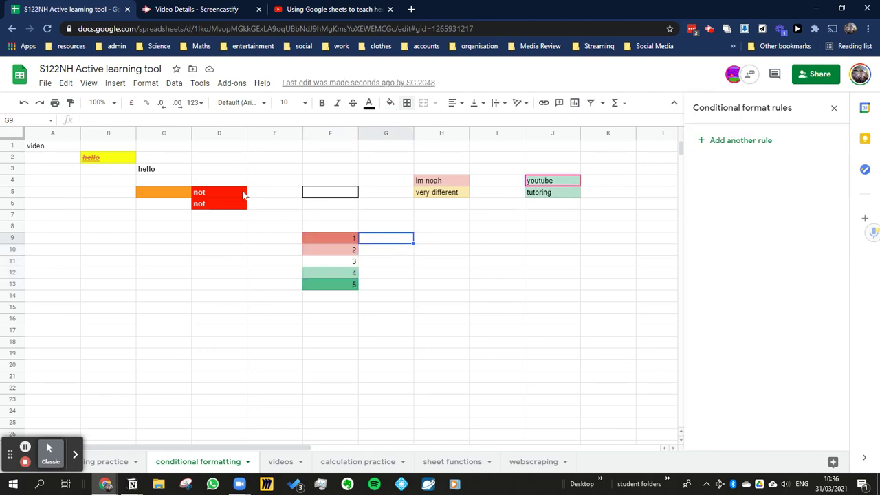
left_click(244, 195)
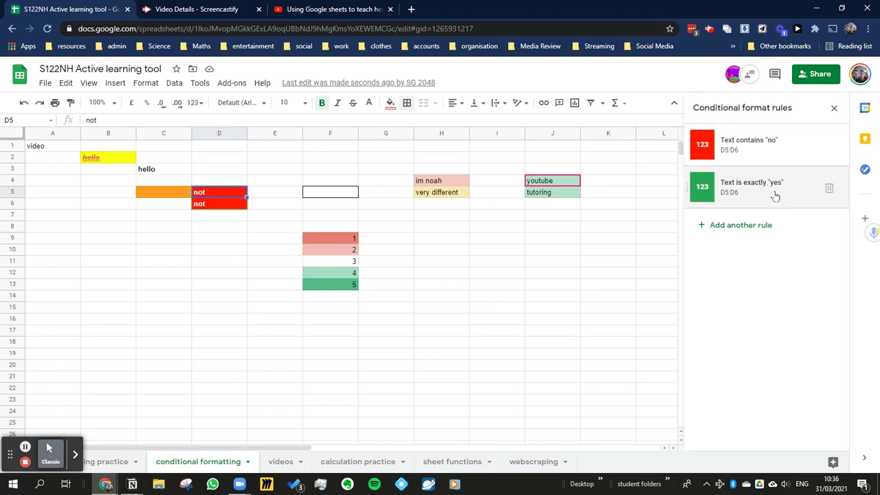